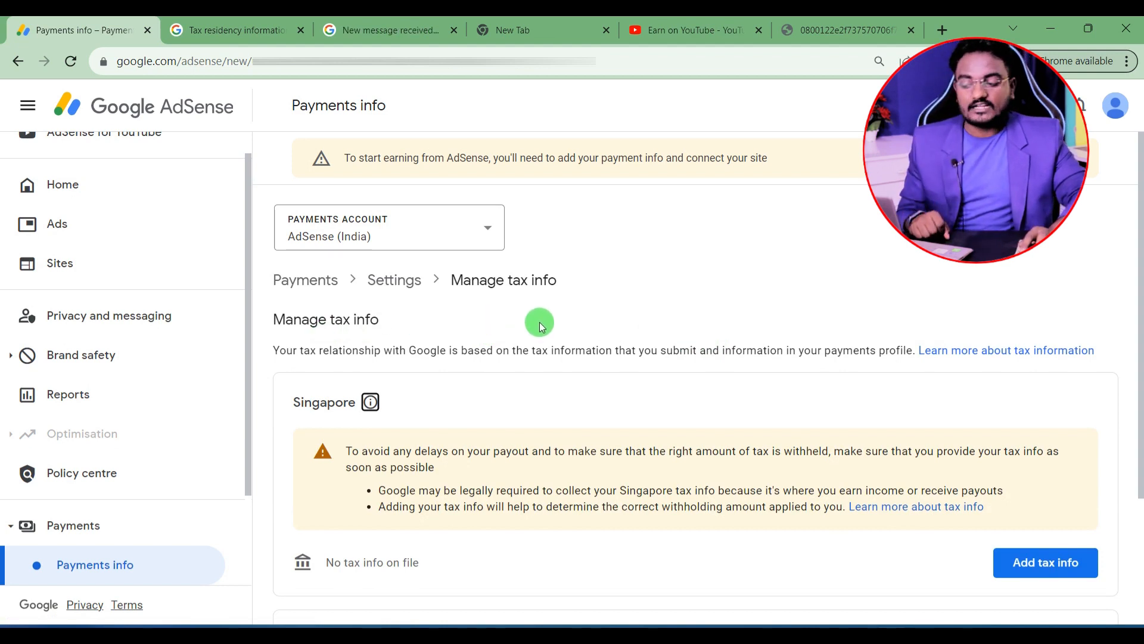
# Step: Review the Singapore tax info entry and the United States Form W-8 BEN status and submission date
pyautogui.scroll(-2, 381, 355)
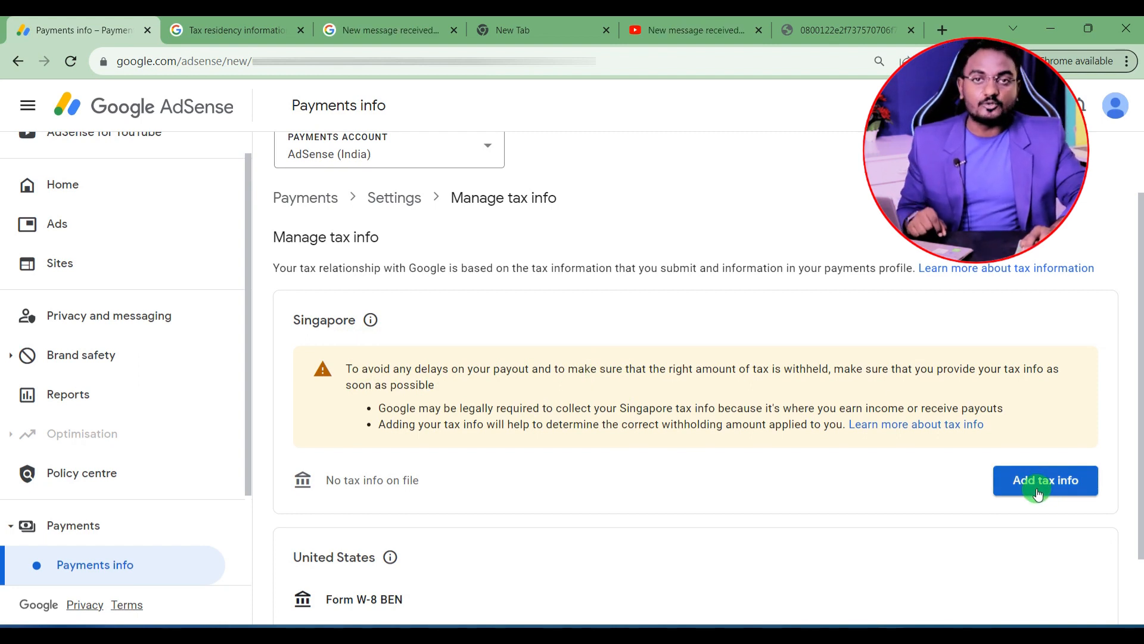
pyautogui.moveTo(322, 478); pyautogui.dragTo(498, 482)
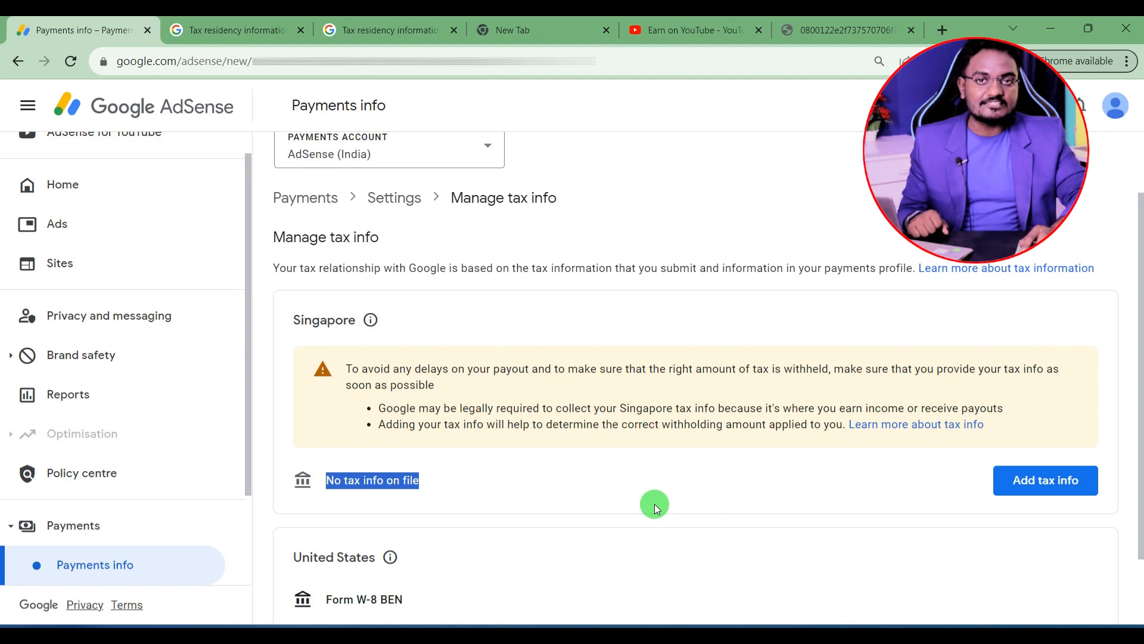
pyautogui.scroll(-1, 654, 503)
pyautogui.click(606, 418)
pyautogui.scroll(-1, 602, 417)
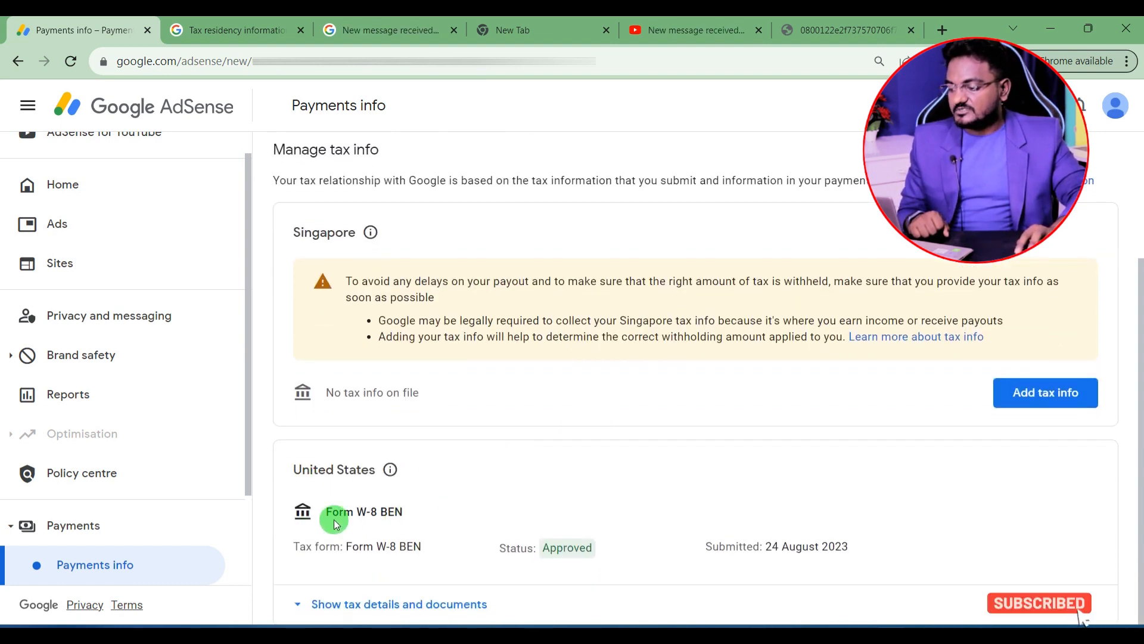
pyautogui.moveTo(314, 511); pyautogui.dragTo(405, 513)
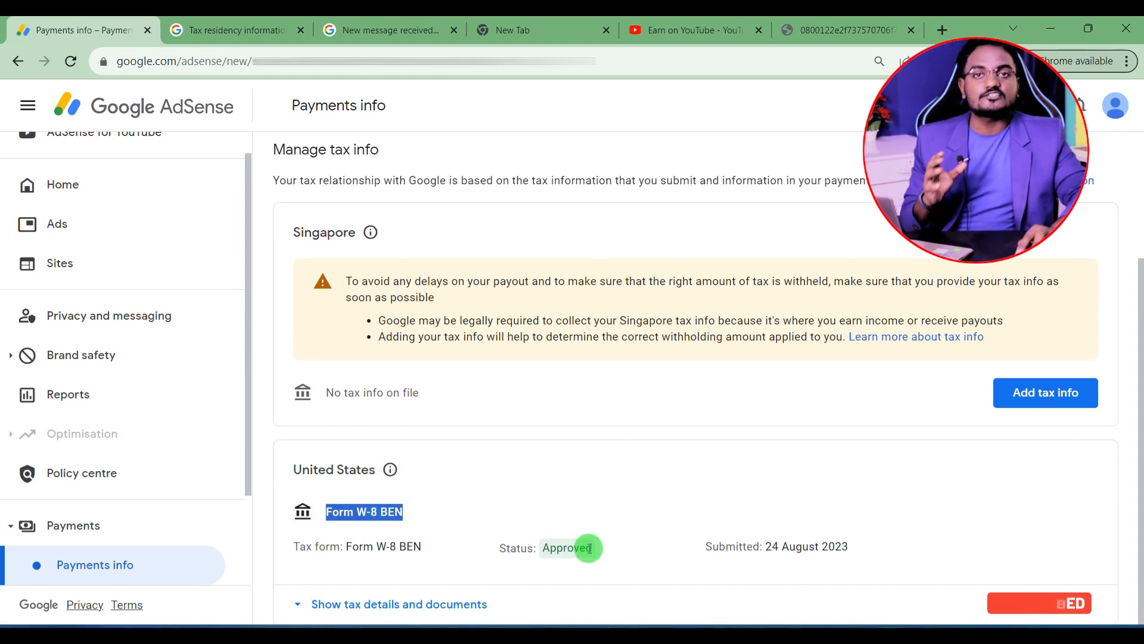
pyautogui.click(626, 520)
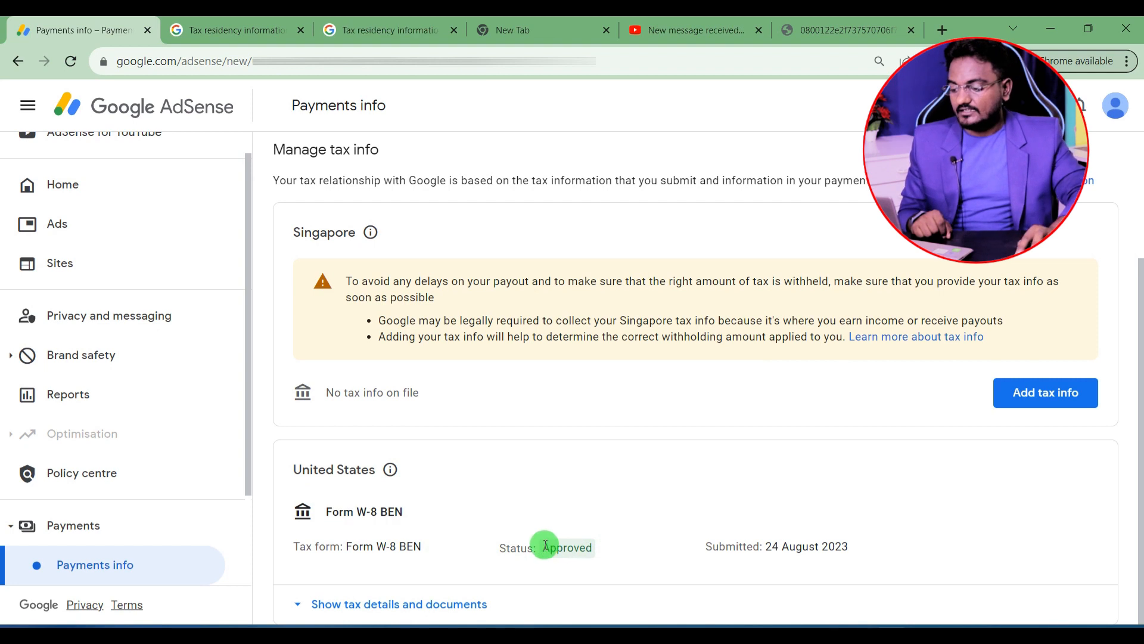
pyautogui.moveTo(544, 542); pyautogui.dragTo(620, 542)
pyautogui.moveTo(760, 546); pyautogui.dragTo(868, 542)
pyautogui.click(845, 503)
pyautogui.scroll(1, 659, 495)
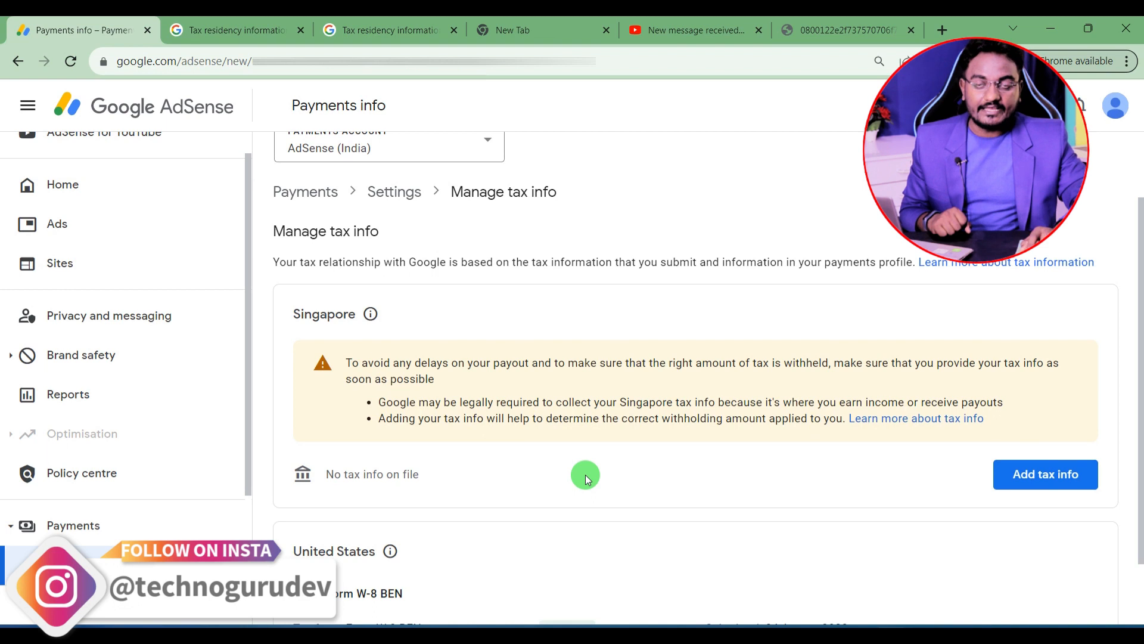
# Step: Read the info note explaining why Singapore tax info may be required, and close it
pyautogui.moveTo(381, 313)
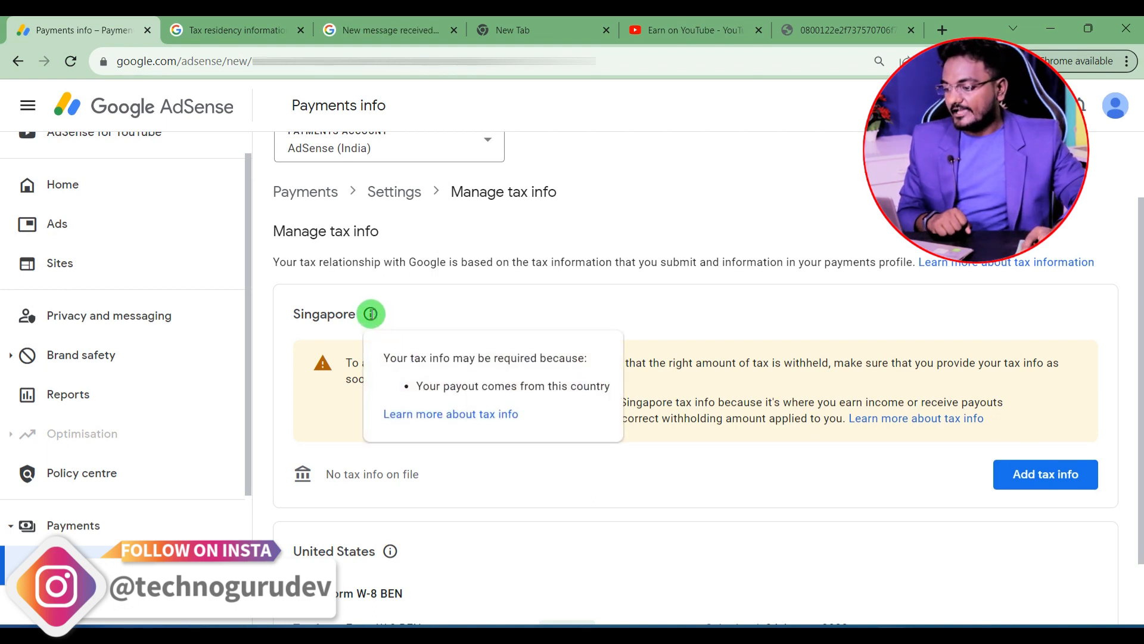
pyautogui.moveTo(384, 358); pyautogui.dragTo(596, 360)
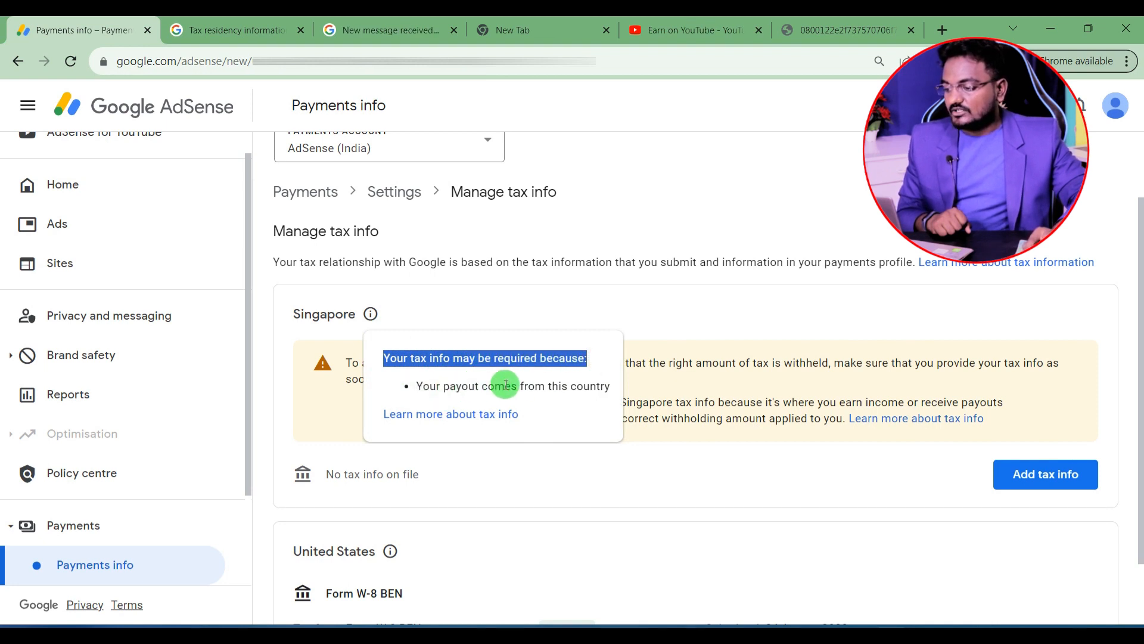
pyautogui.click(584, 390)
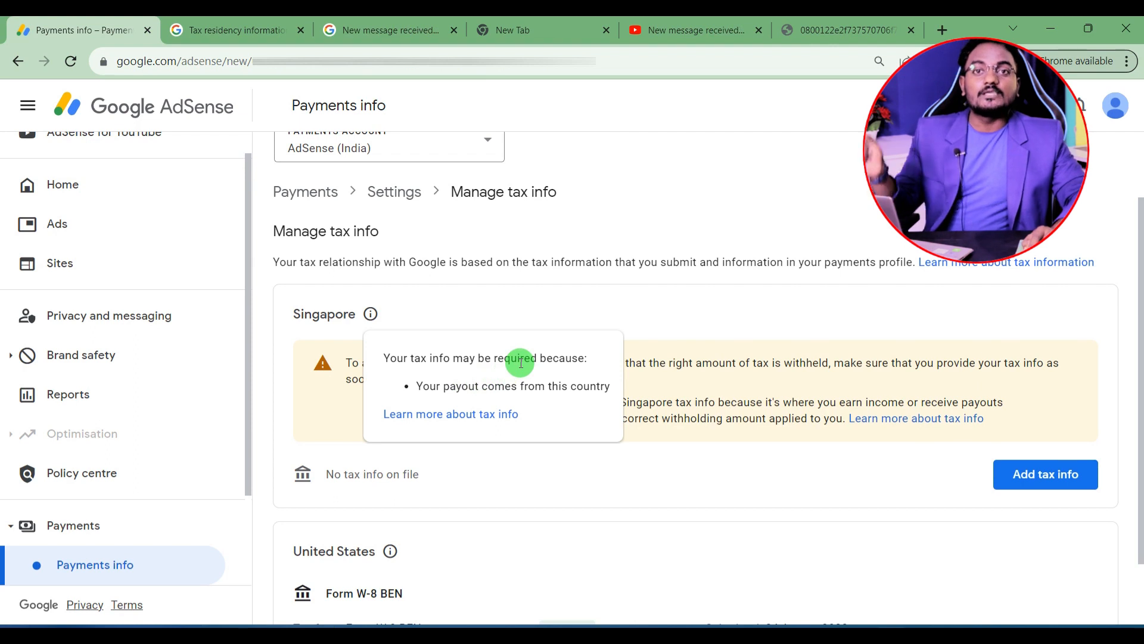
pyautogui.click(662, 312)
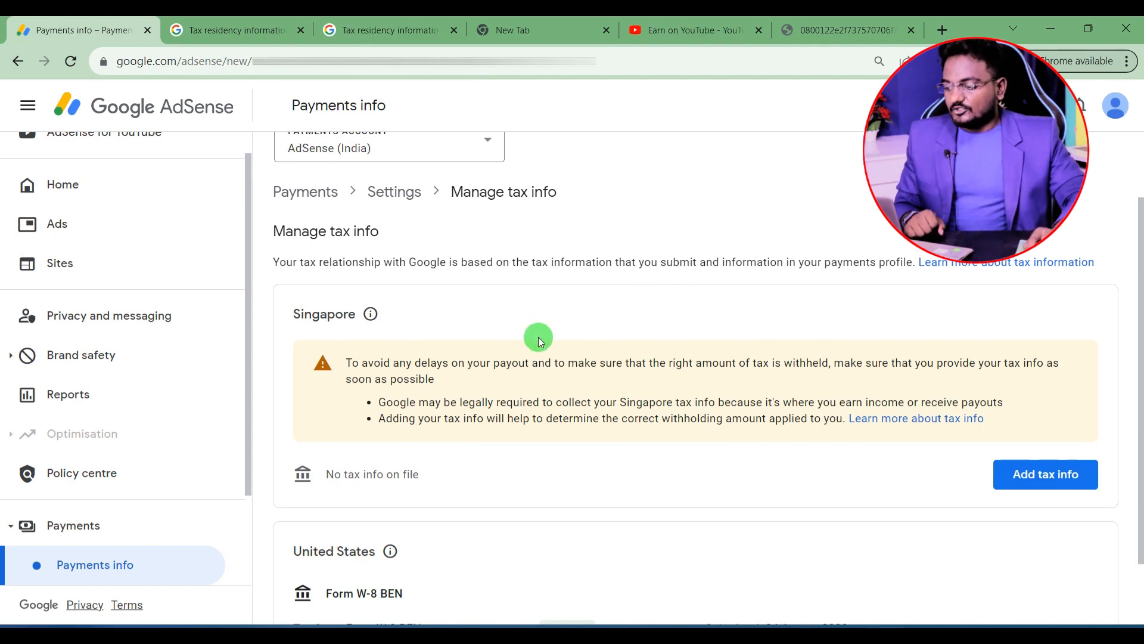
# Step: Start the Singapore tax info form and set the business type to Individual/sole proprietor
pyautogui.click(1035, 477)
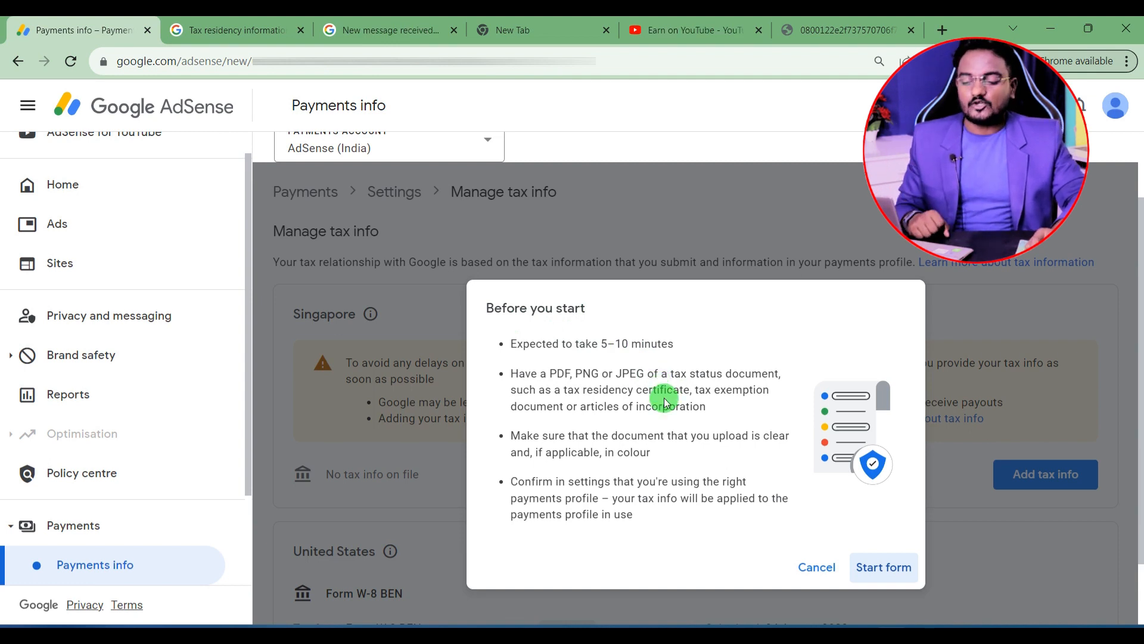
pyautogui.click(877, 566)
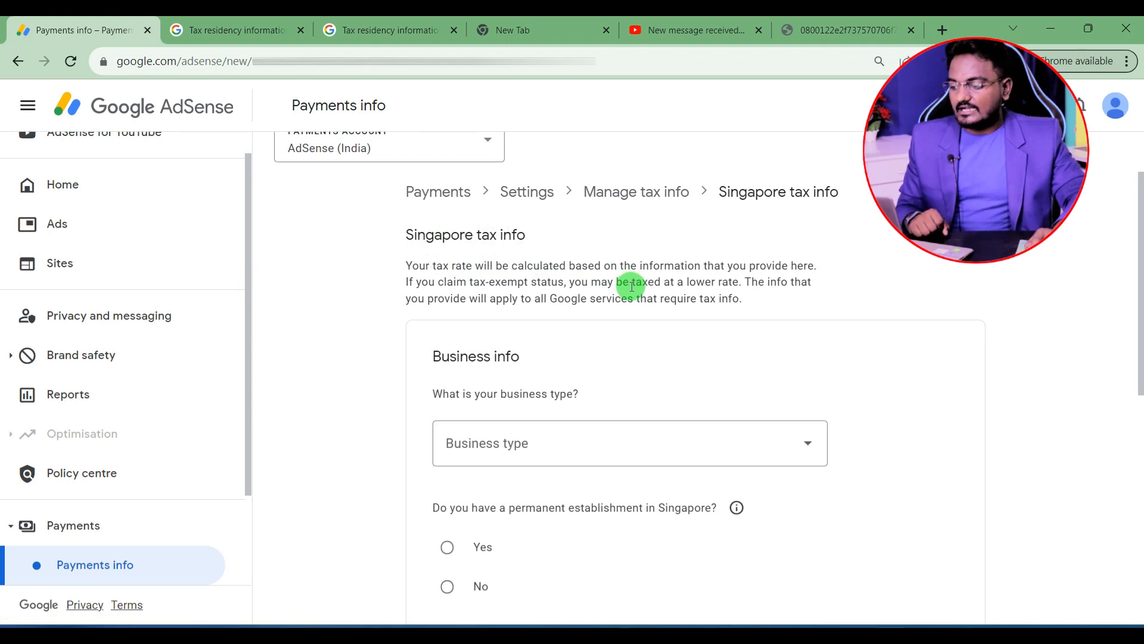
pyautogui.scroll(-1, 633, 286)
pyautogui.moveTo(427, 273); pyautogui.dragTo(552, 275)
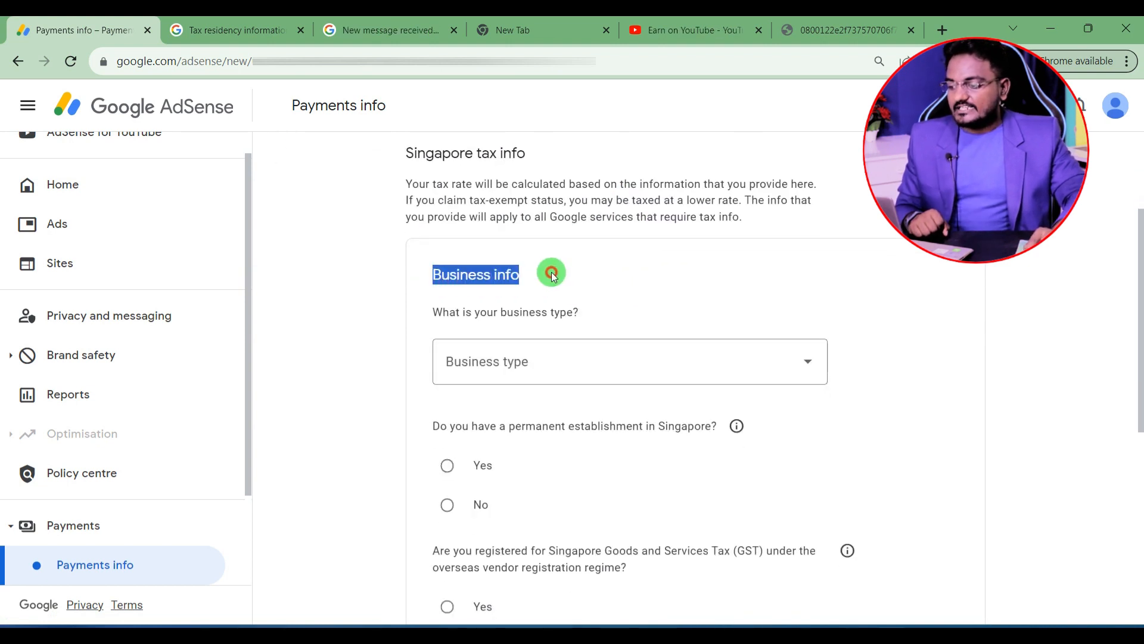
pyautogui.click(646, 276)
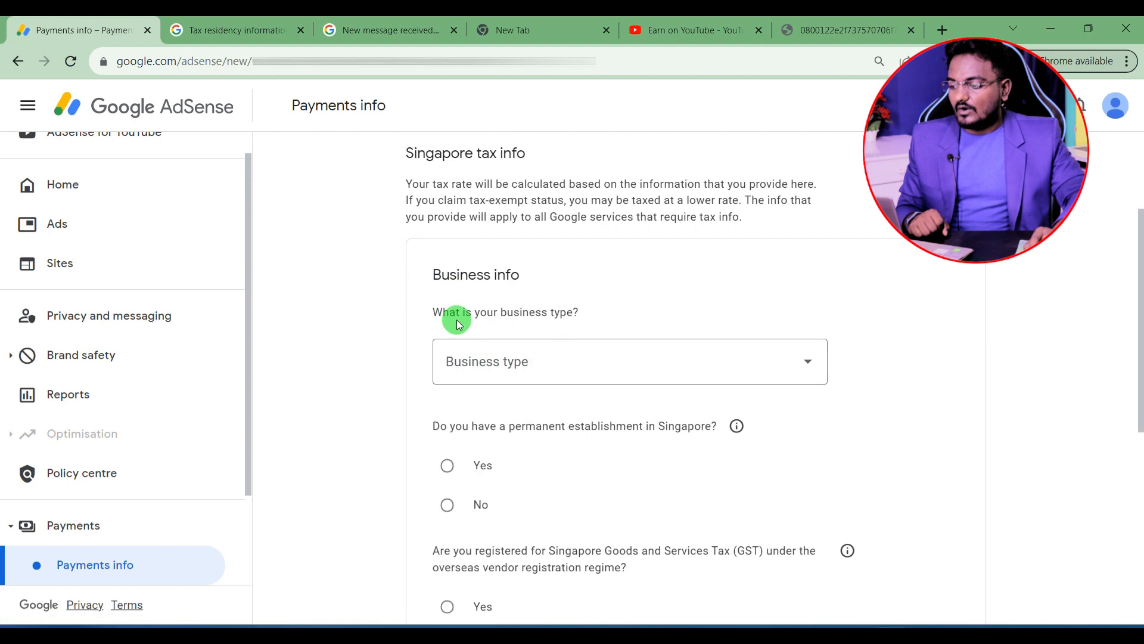
pyautogui.scroll(-1, 533, 311)
pyautogui.click(527, 285)
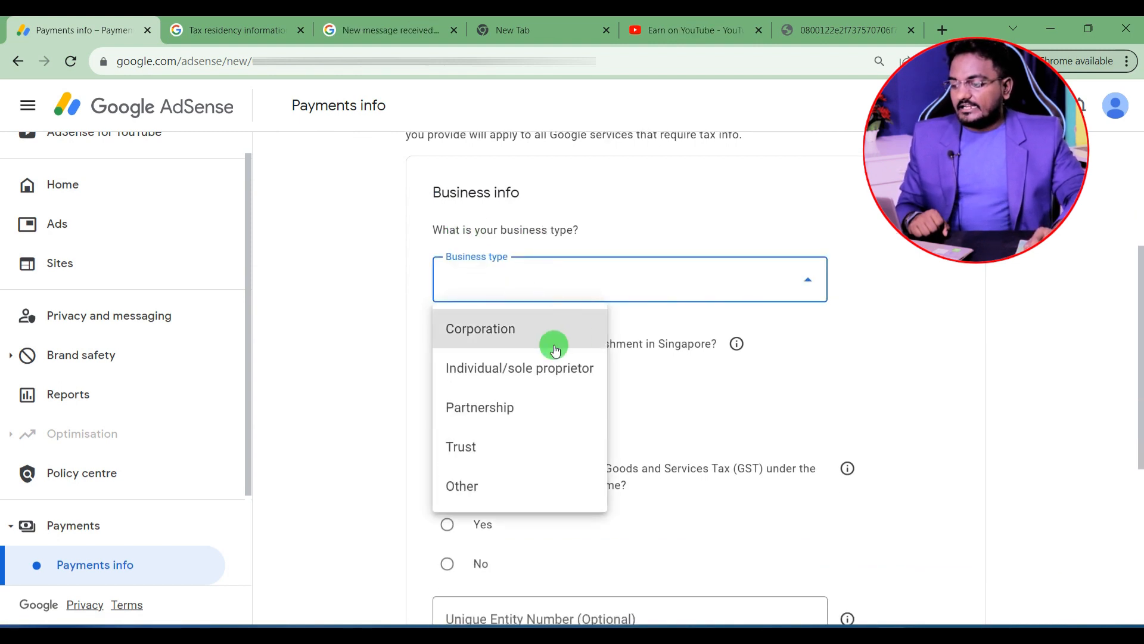
pyautogui.click(495, 369)
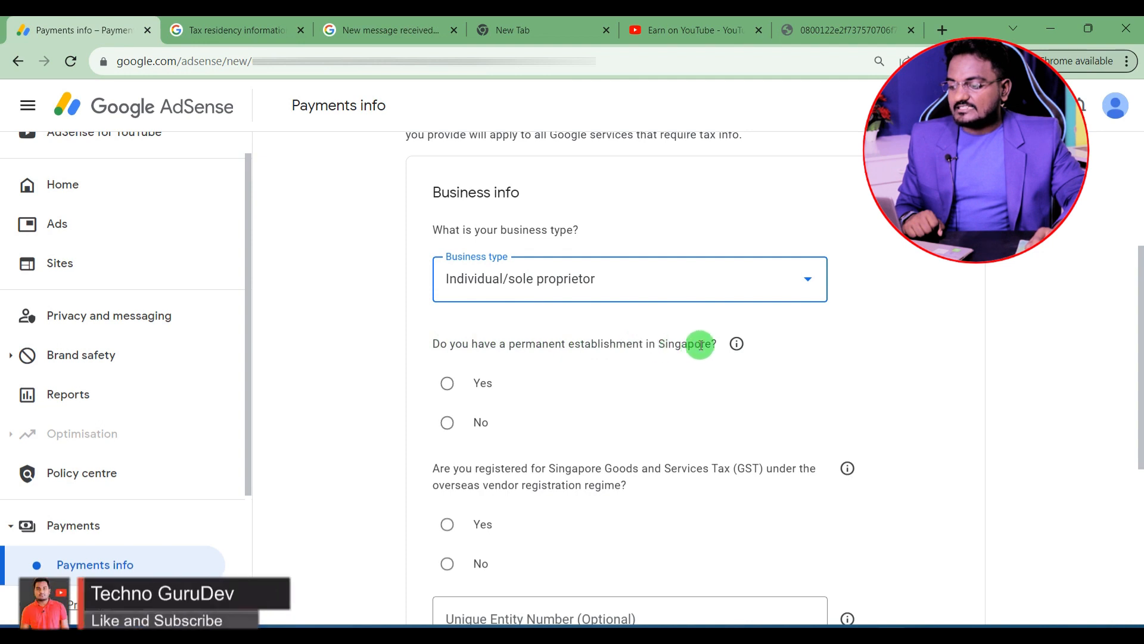
# Step: Answer No to having a permanent establishment in Singapore and No to being registered for Singapore GST
pyautogui.click(447, 423)
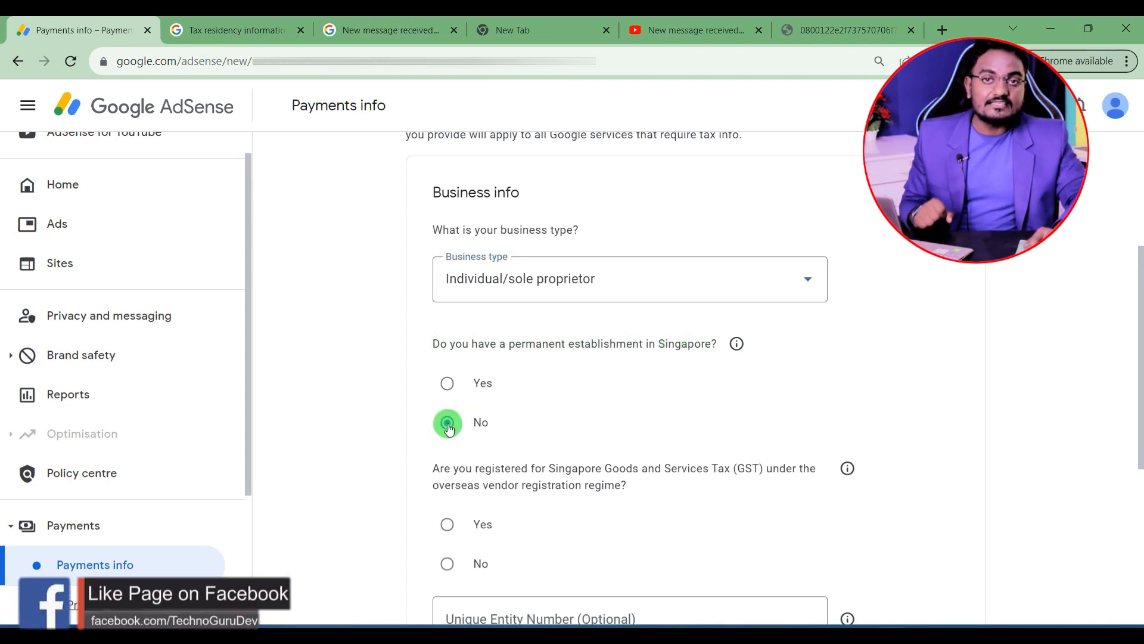
pyautogui.scroll(-1, 428, 438)
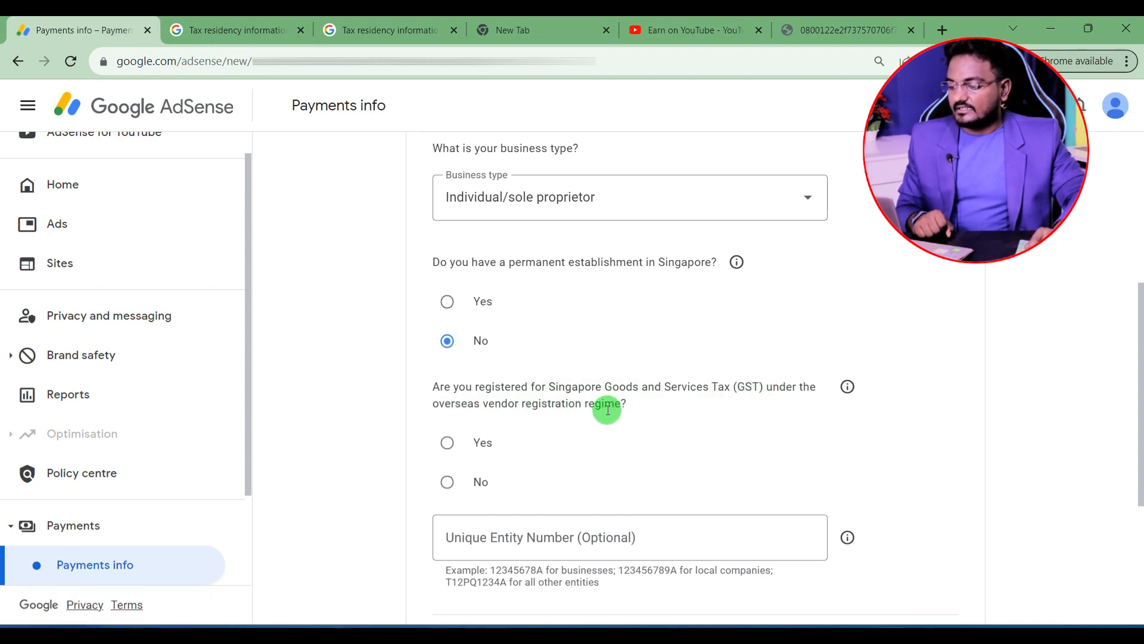
pyautogui.click(447, 481)
# Step: Read the help note for the optional Unique Entity Number and close it, leaving the number blank
pyautogui.scroll(-3, 590, 439)
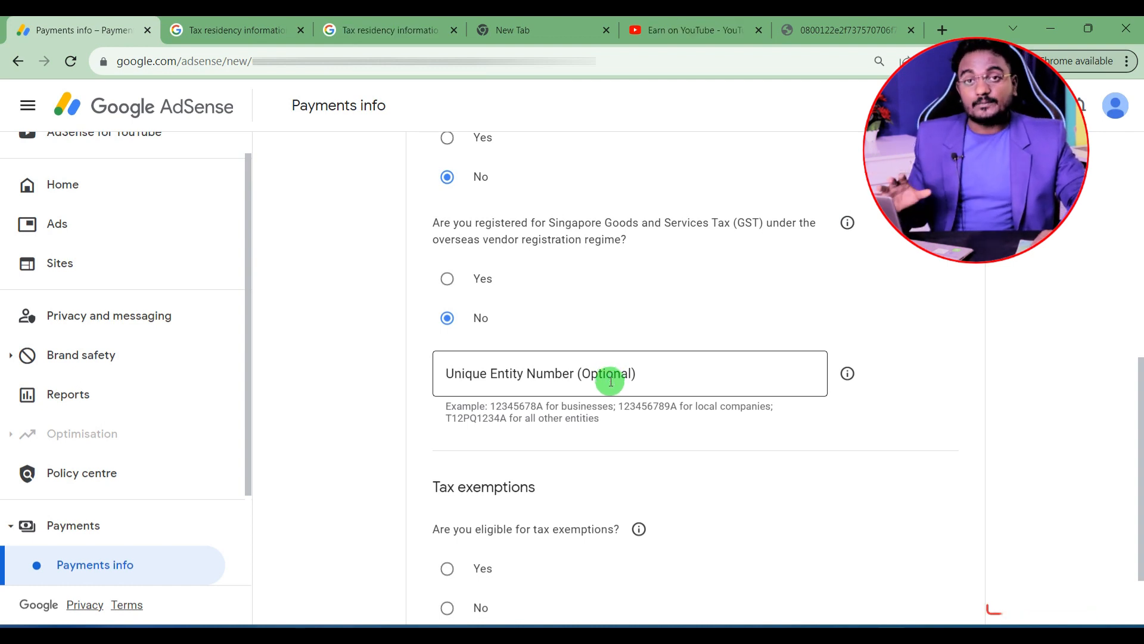
pyautogui.click(855, 377)
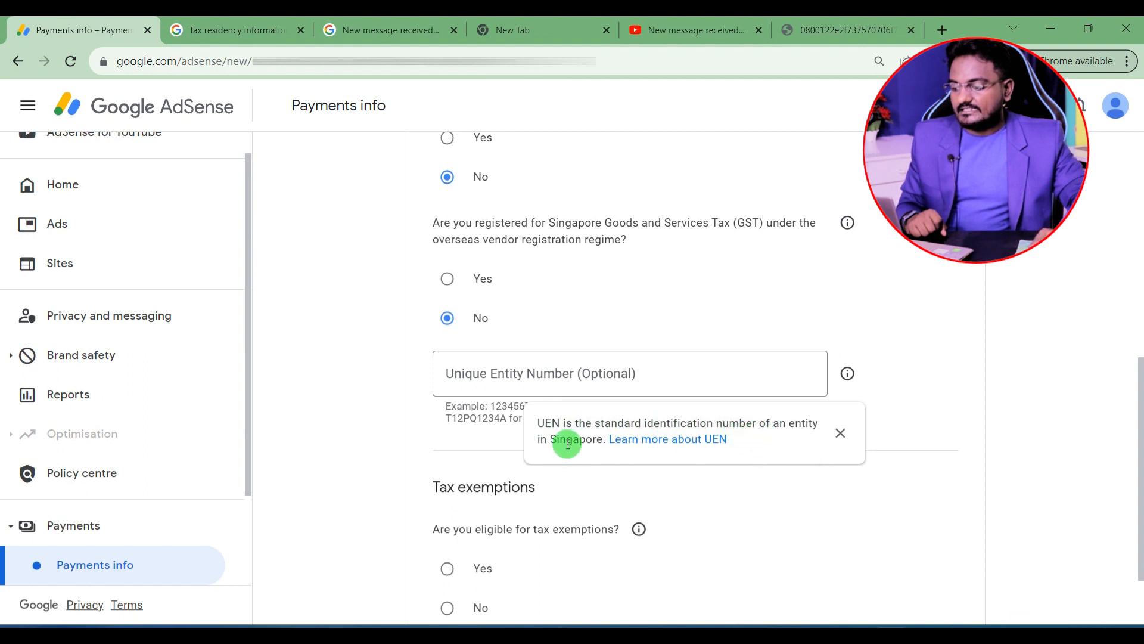
pyautogui.click(946, 369)
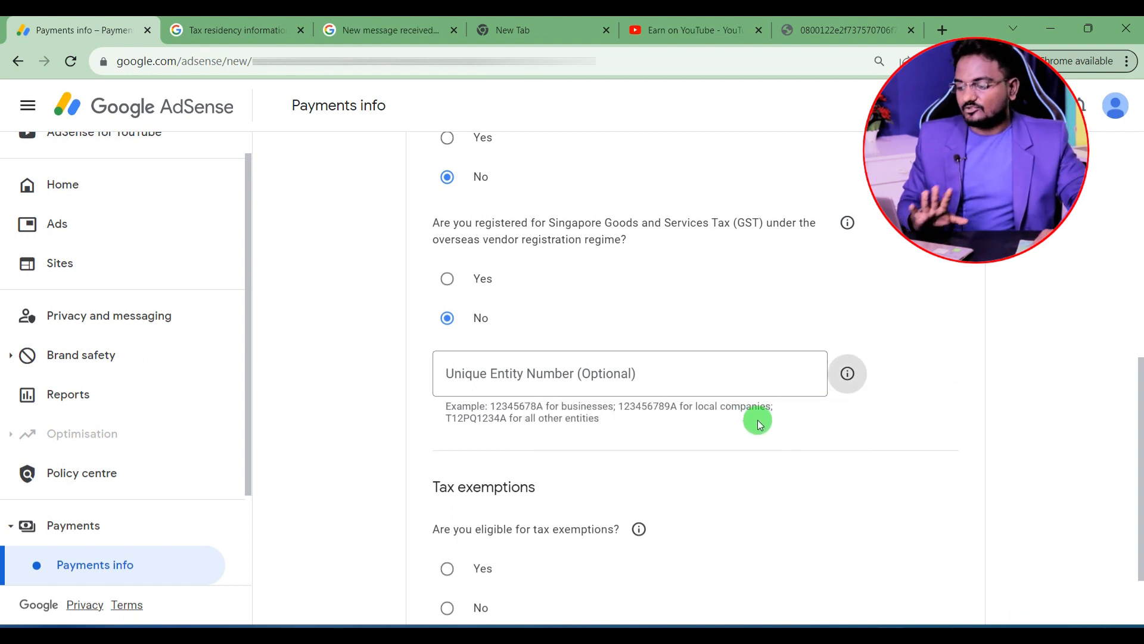
# Step: Read the tax exemptions help note and answer Yes to being eligible for tax exemptions
pyautogui.scroll(-2, 699, 409)
pyautogui.moveTo(425, 390); pyautogui.dragTo(557, 386)
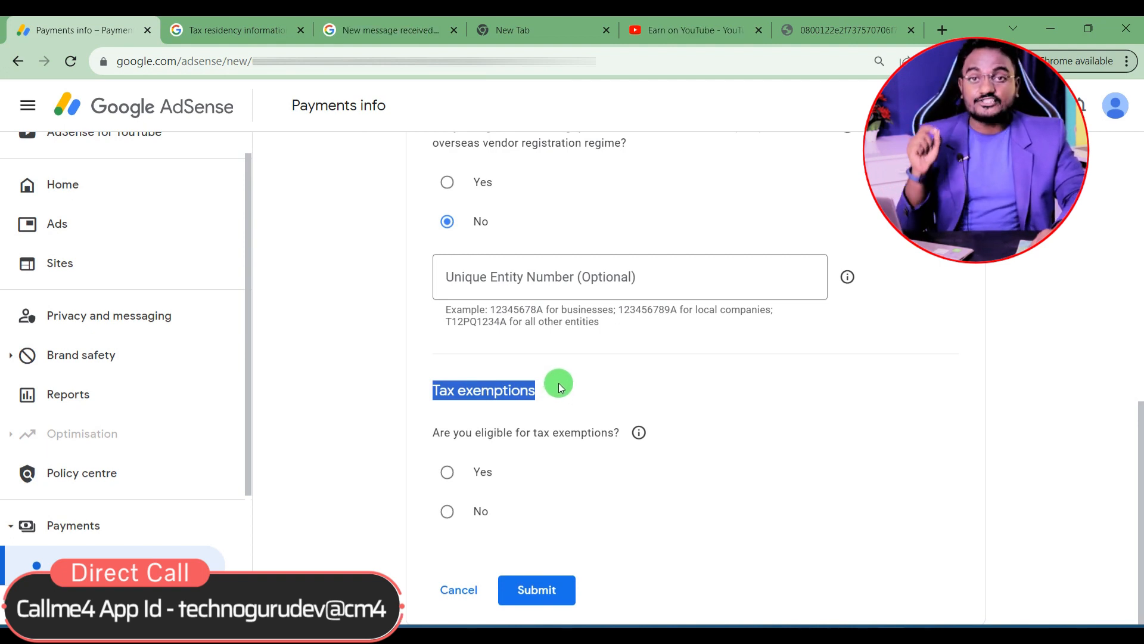
pyautogui.click(639, 433)
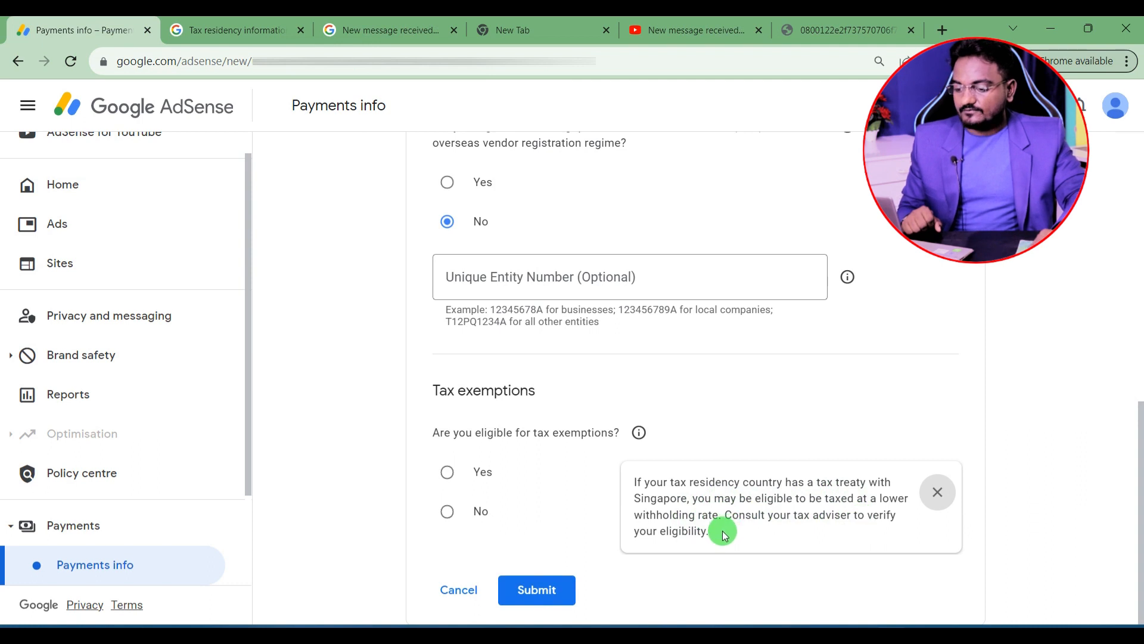
pyautogui.click(782, 426)
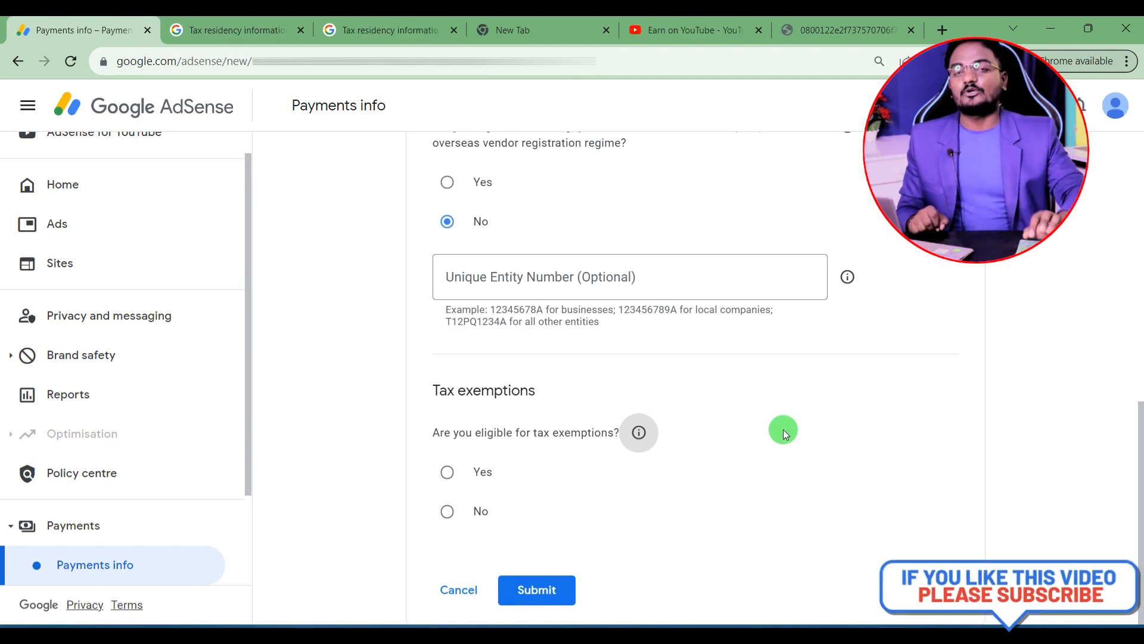
pyautogui.click(447, 471)
# Step: Browse the tax residency countries and select India as the tax residency country/region
pyautogui.scroll(-5, 500, 420)
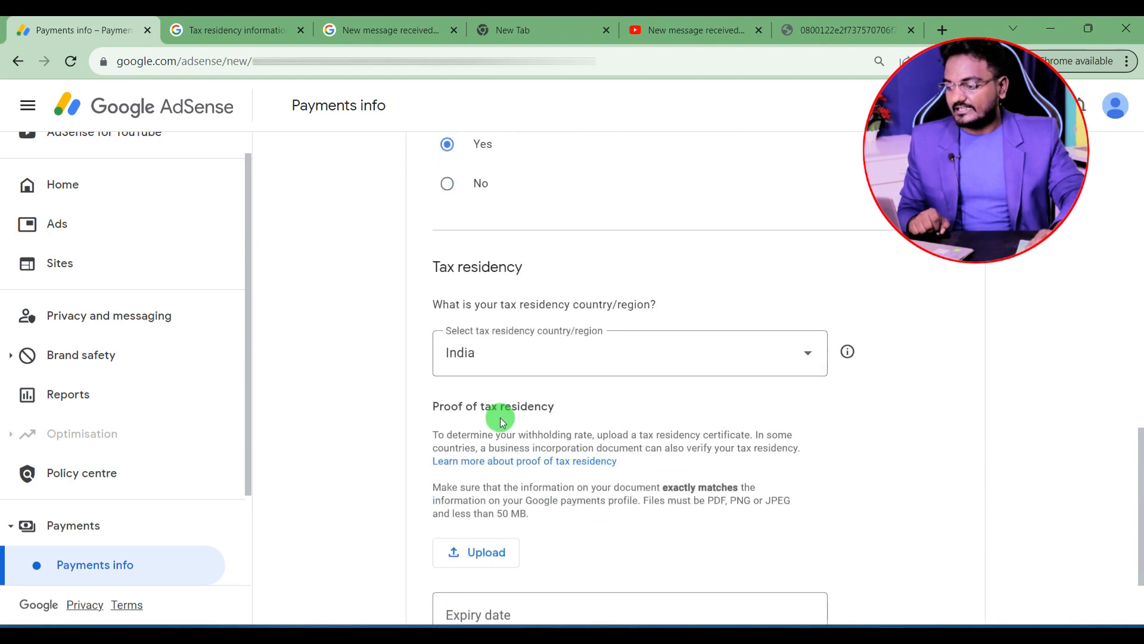
pyautogui.scroll(1, 500, 373)
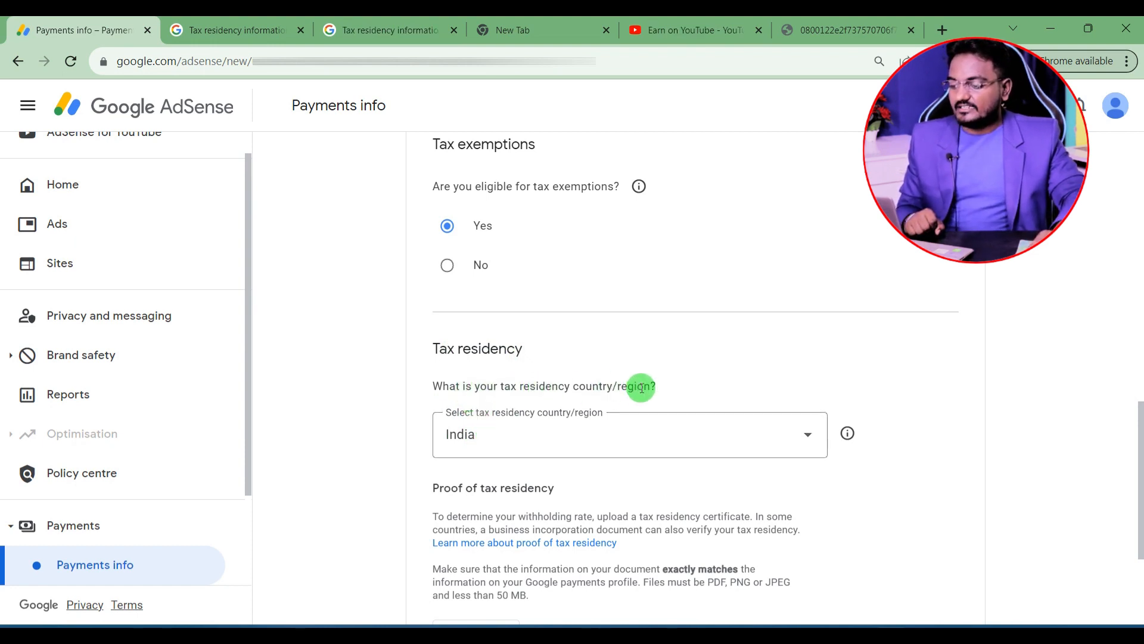
pyautogui.click(608, 444)
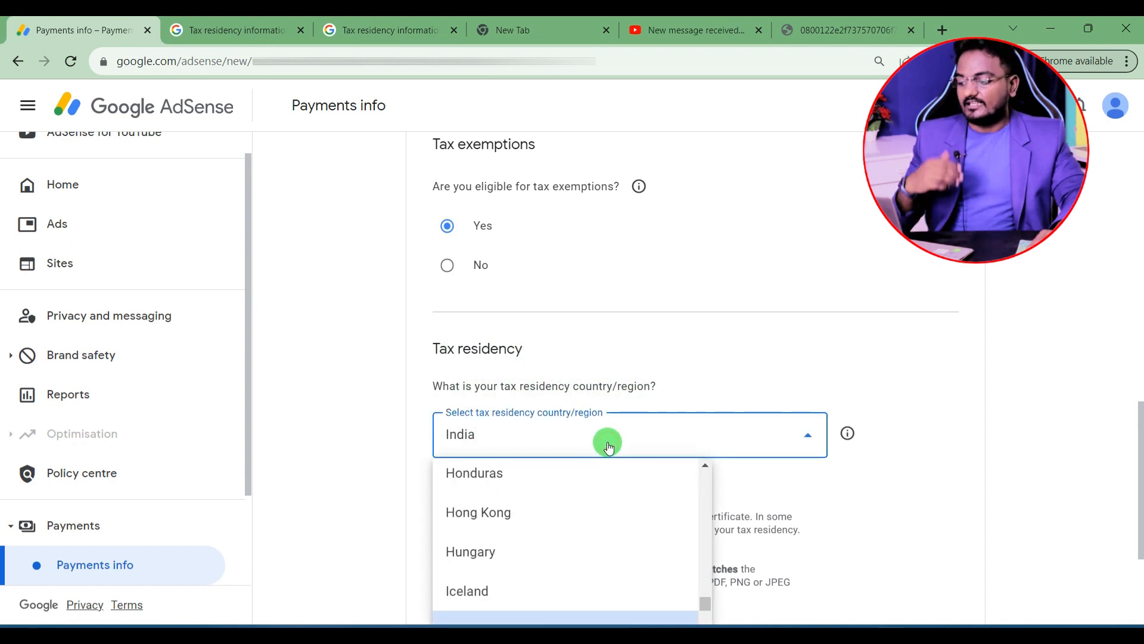
pyautogui.scroll(-20, 584, 513)
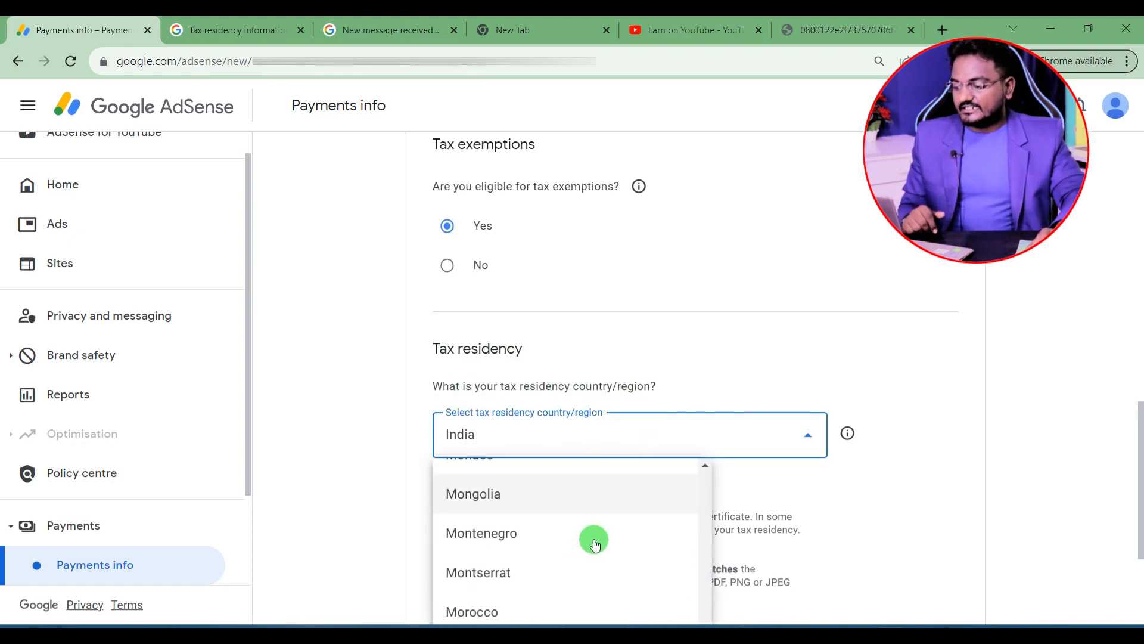
pyautogui.scroll(-5, 595, 544)
pyautogui.scroll(-3, 1022, 493)
pyautogui.scroll(-12, 613, 436)
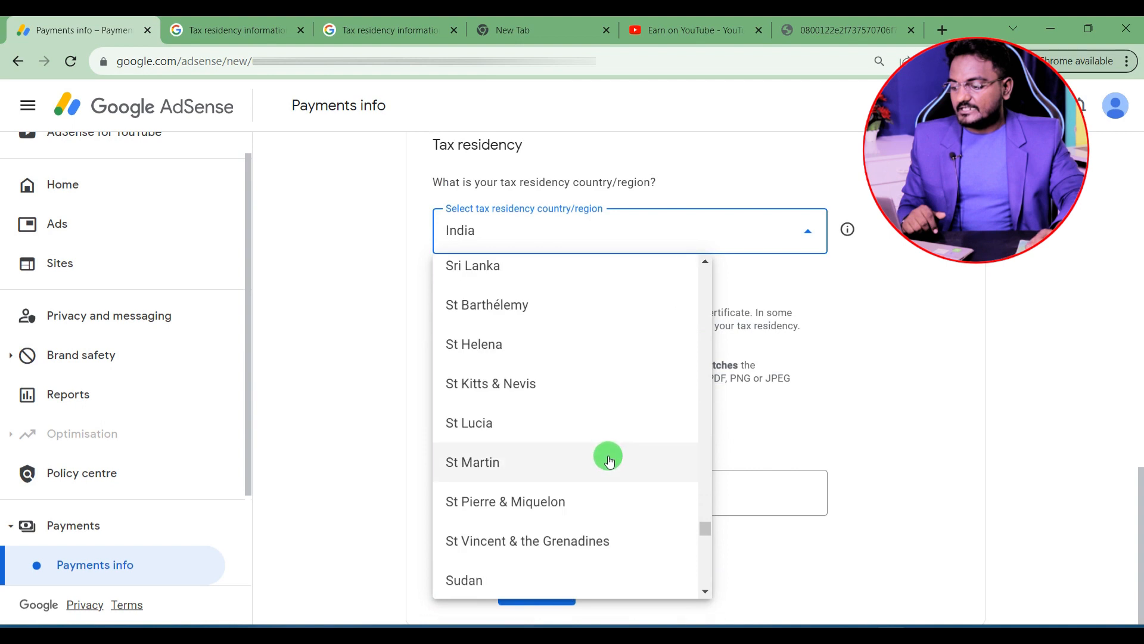
pyautogui.scroll(-20, 609, 460)
pyautogui.scroll(20, 548, 453)
pyautogui.scroll(20, 553, 417)
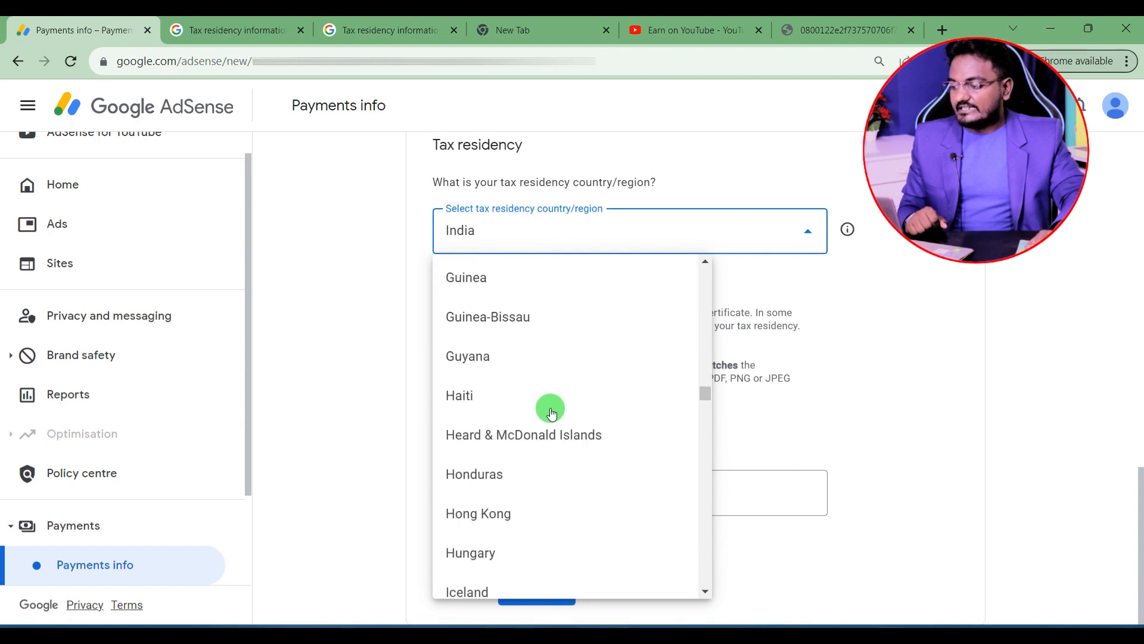
pyautogui.scroll(-5, 551, 411)
pyautogui.click(531, 356)
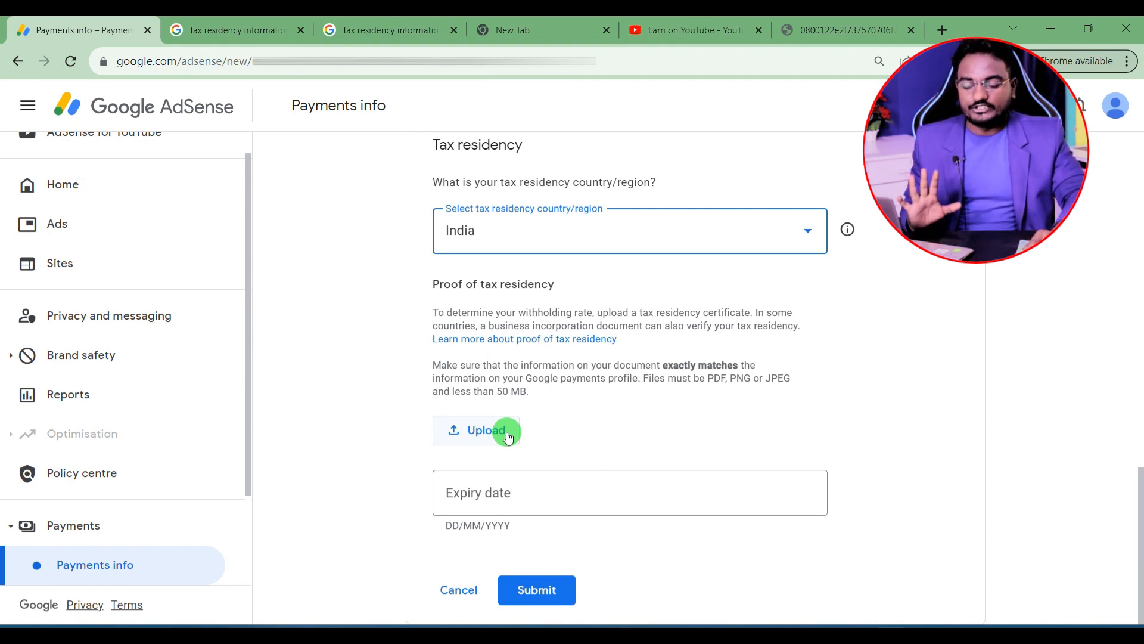
pyautogui.click(459, 437)
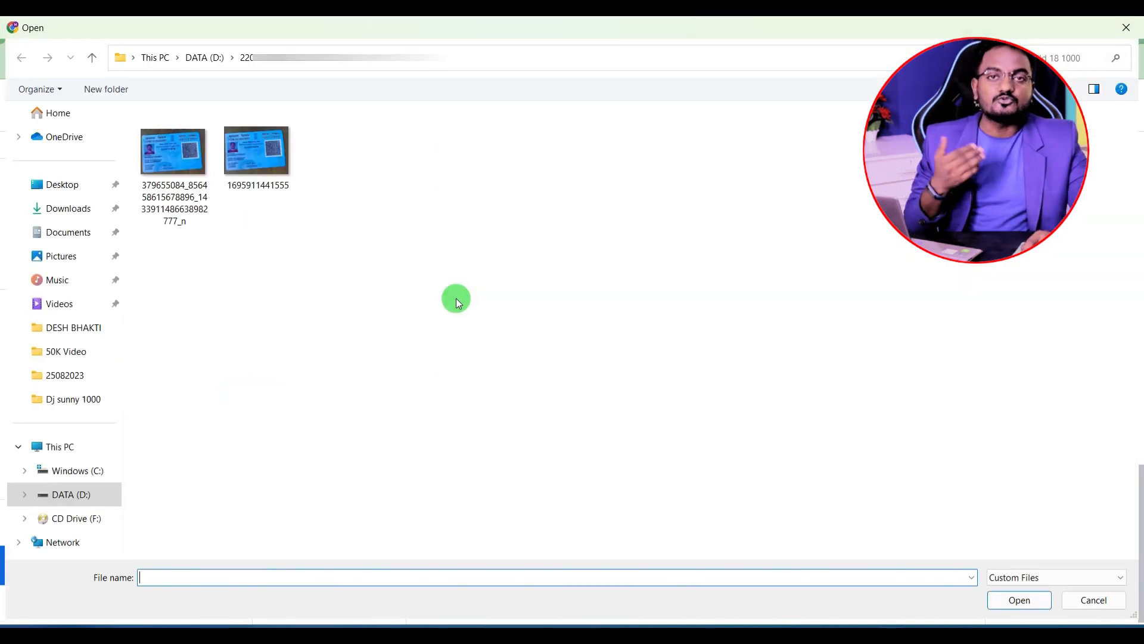
pyautogui.doubleClick(255, 143)
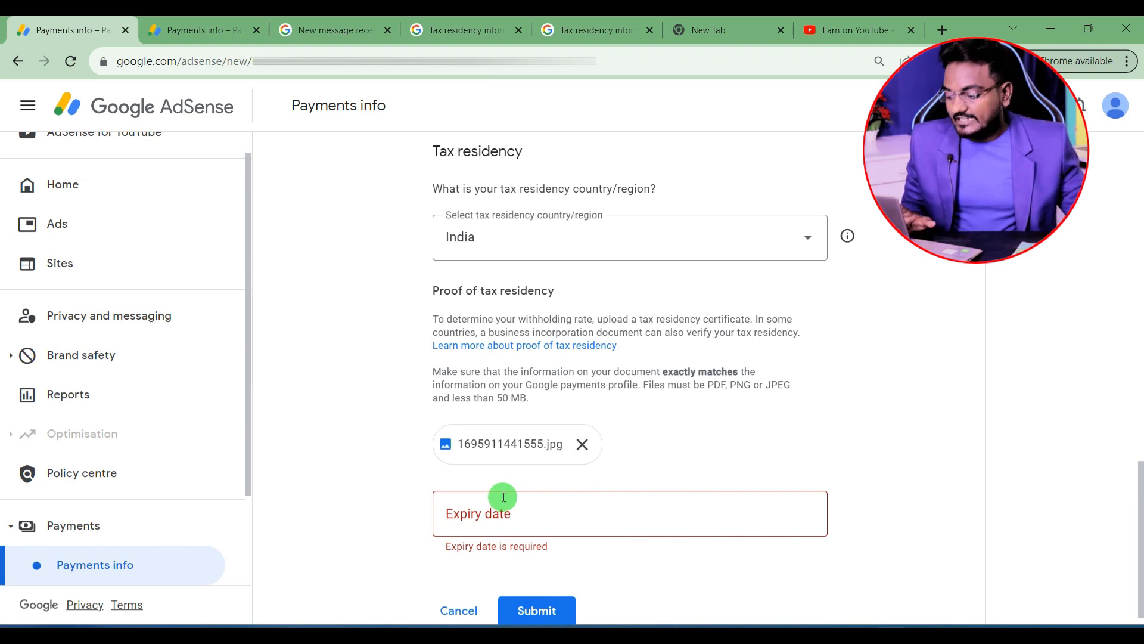
# Step: Look up the expiry date of the approved United States Form W-8 BEN on the other open Payments info page
pyautogui.click(505, 508)
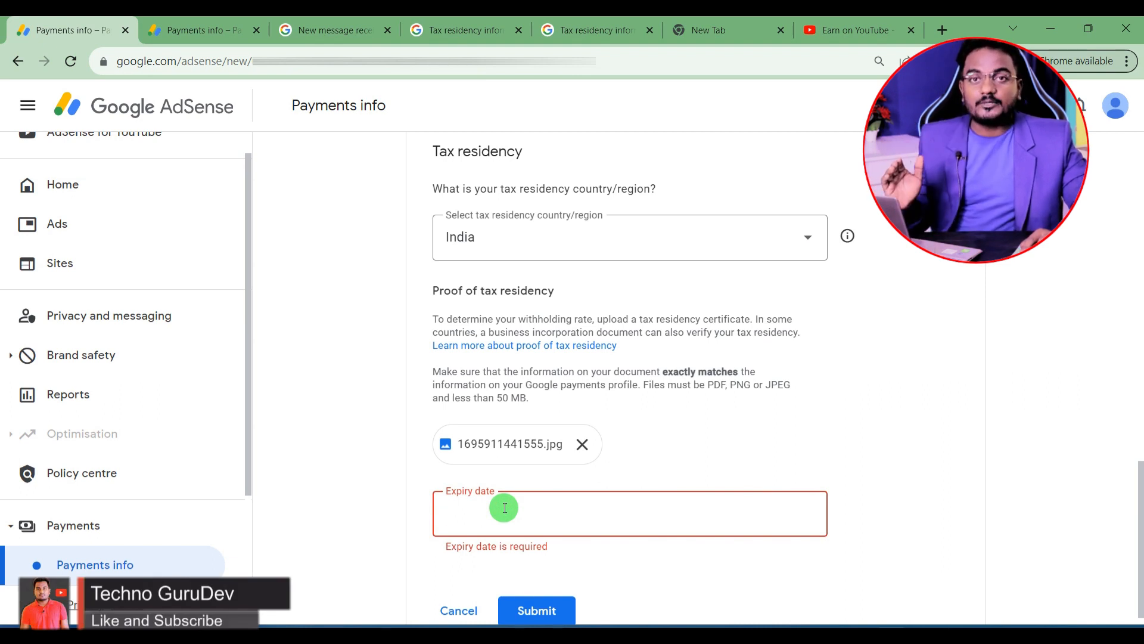
pyautogui.click(196, 29)
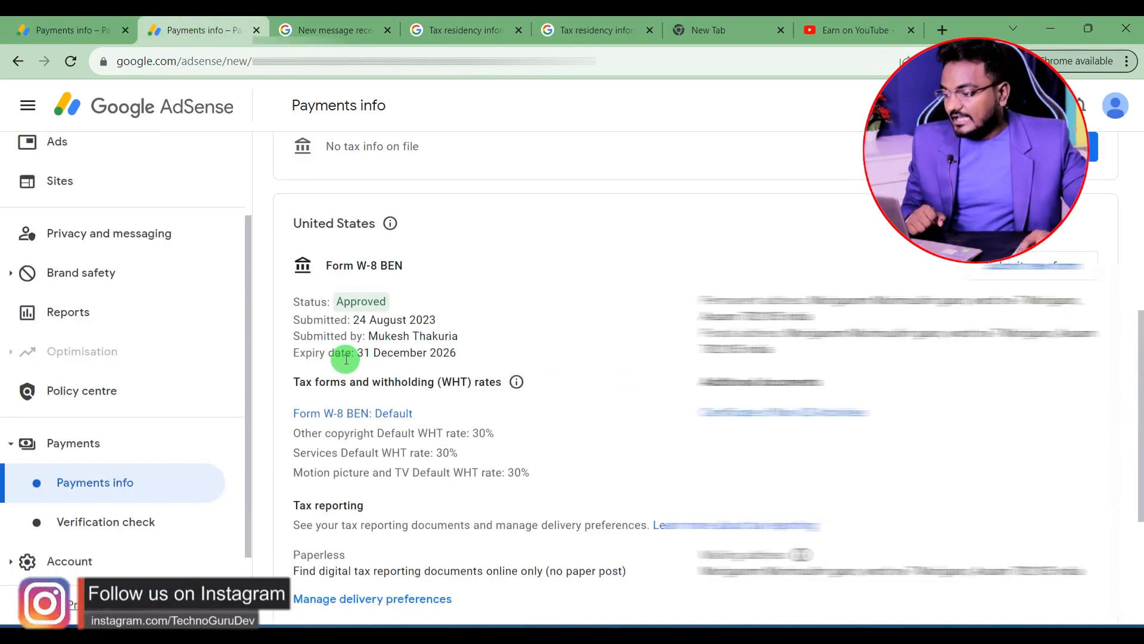
pyautogui.moveTo(294, 353); pyautogui.dragTo(442, 352)
pyautogui.click(493, 351)
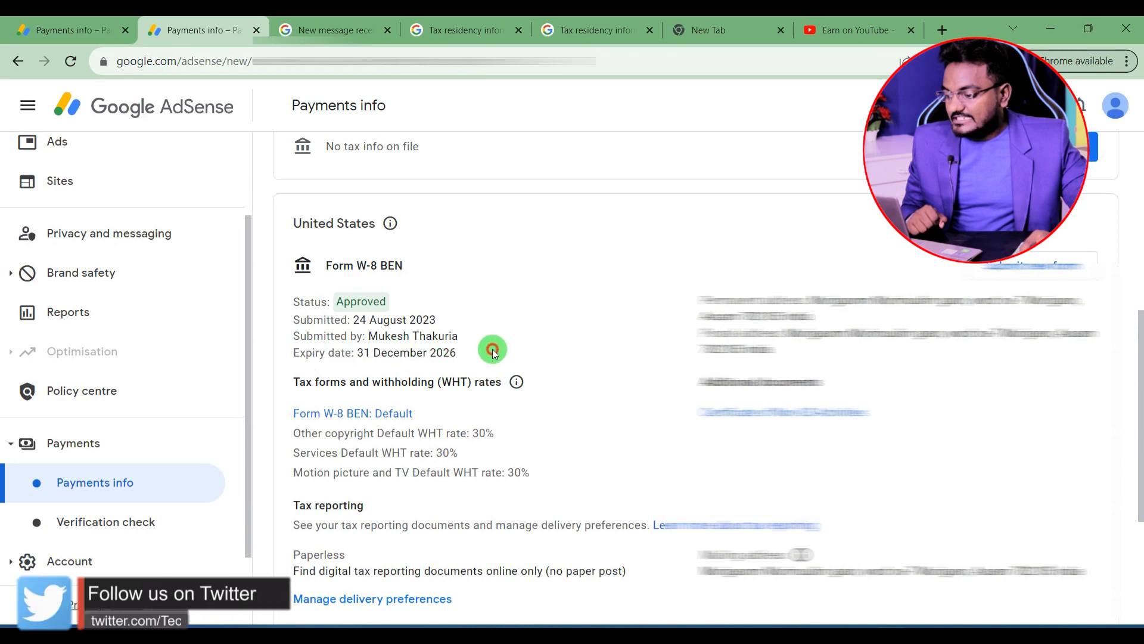
pyautogui.moveTo(294, 353); pyautogui.dragTo(466, 356)
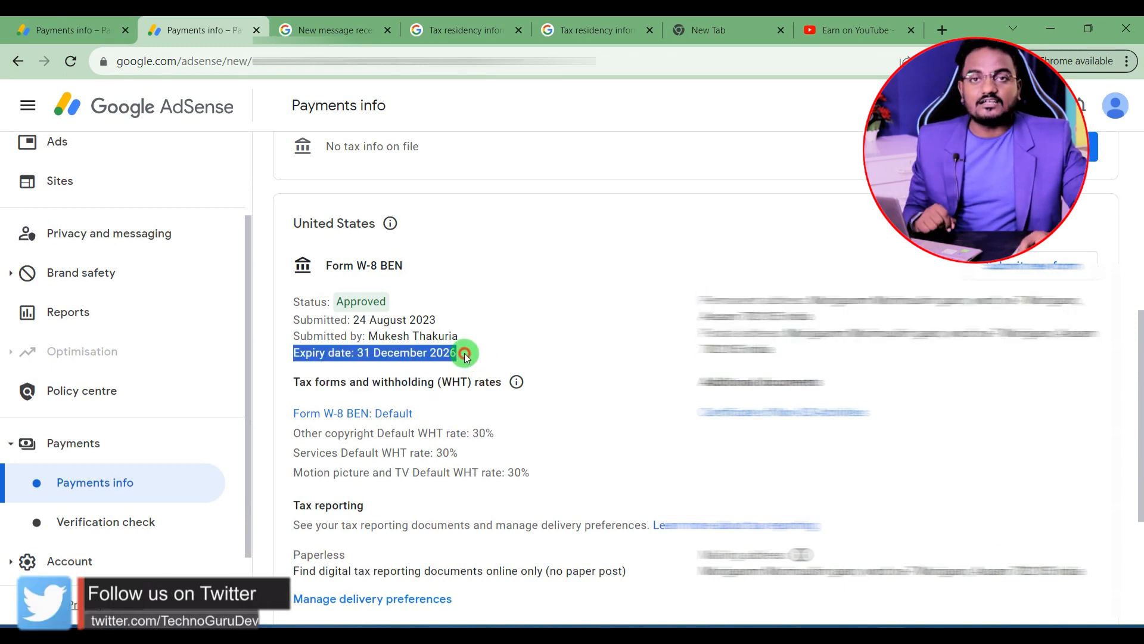
pyautogui.click(467, 356)
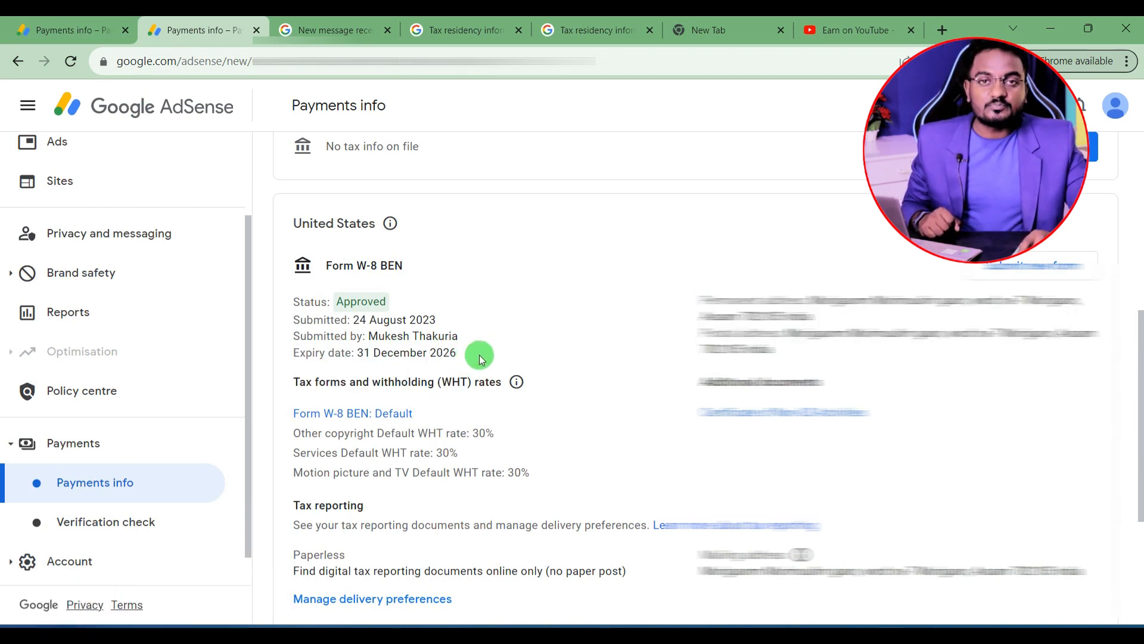
pyautogui.moveTo(358, 353); pyautogui.dragTo(472, 352)
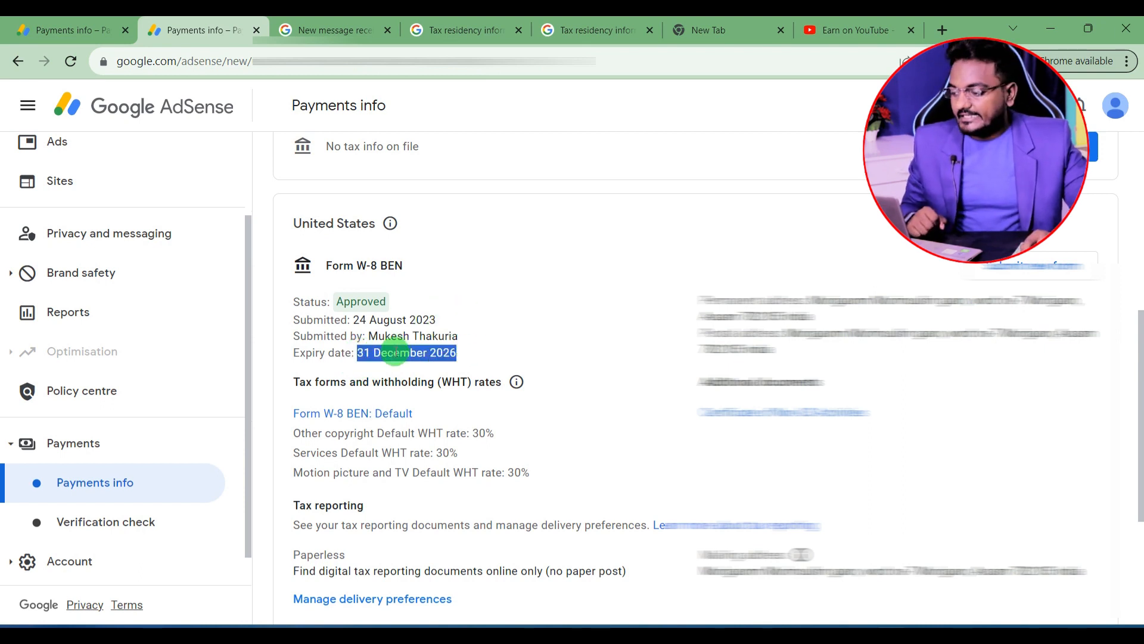
# Step: Return to the Singapore tax form and set the expiry date of the proof of tax residency to 31/12/2026
pyautogui.click(71, 22)
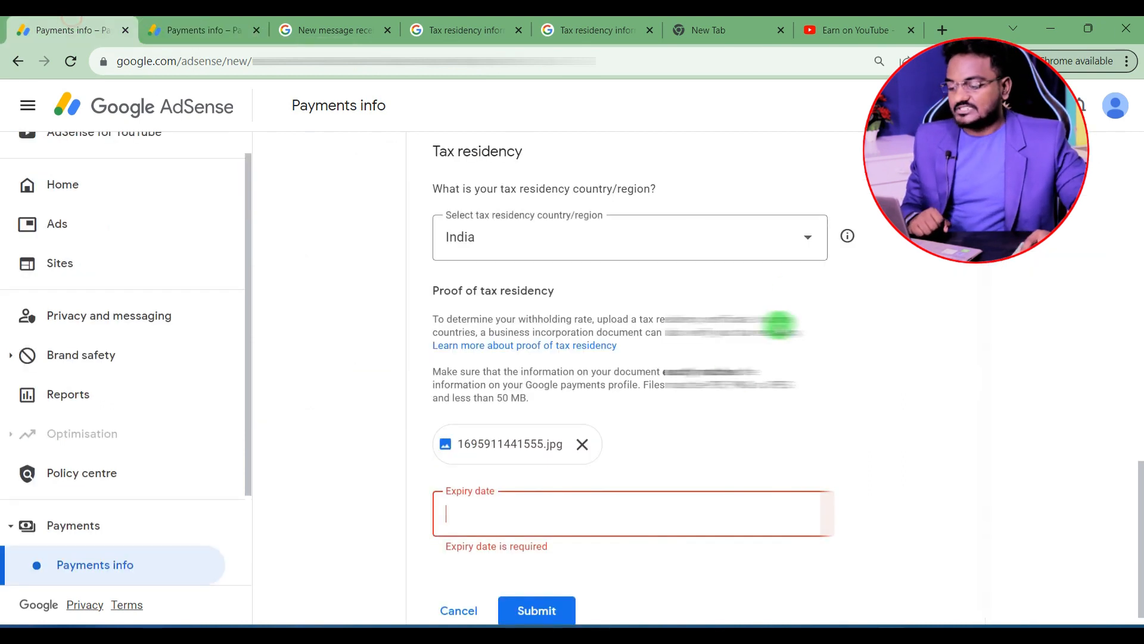
pyautogui.click(609, 499)
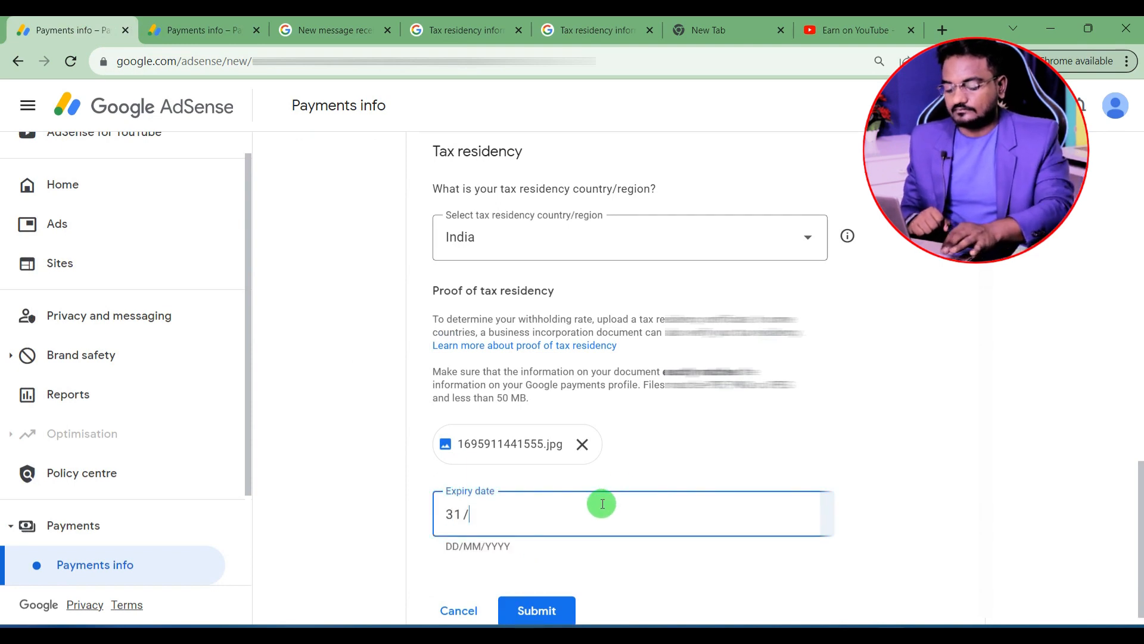
pyautogui.write('31/12/2026')
pyautogui.press('Tab')
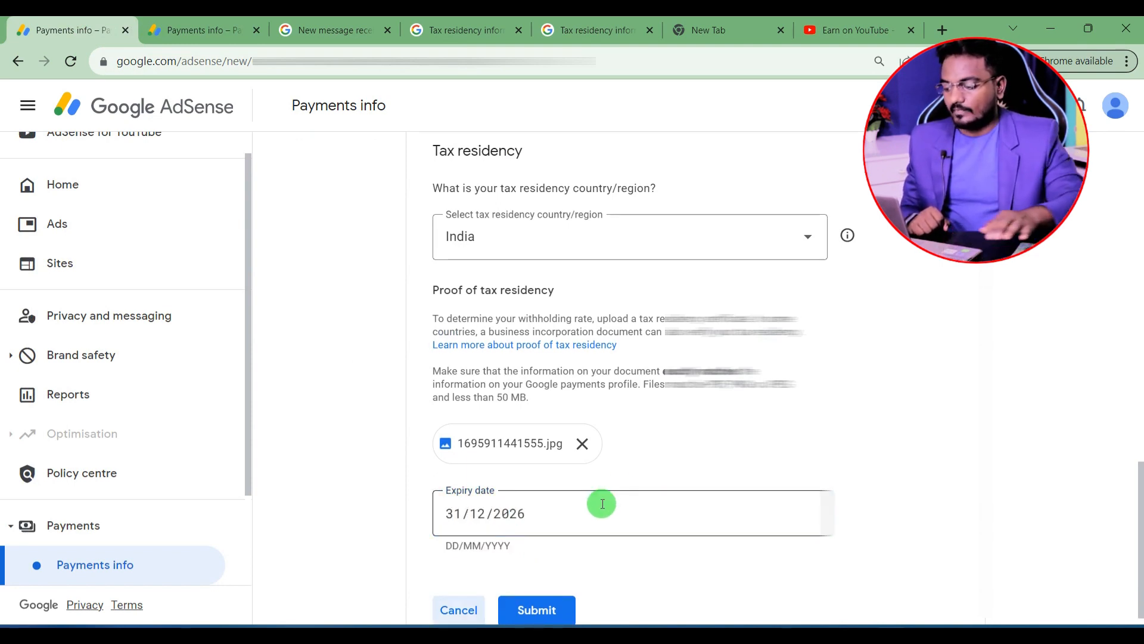
pyautogui.scroll(-1, 590, 495)
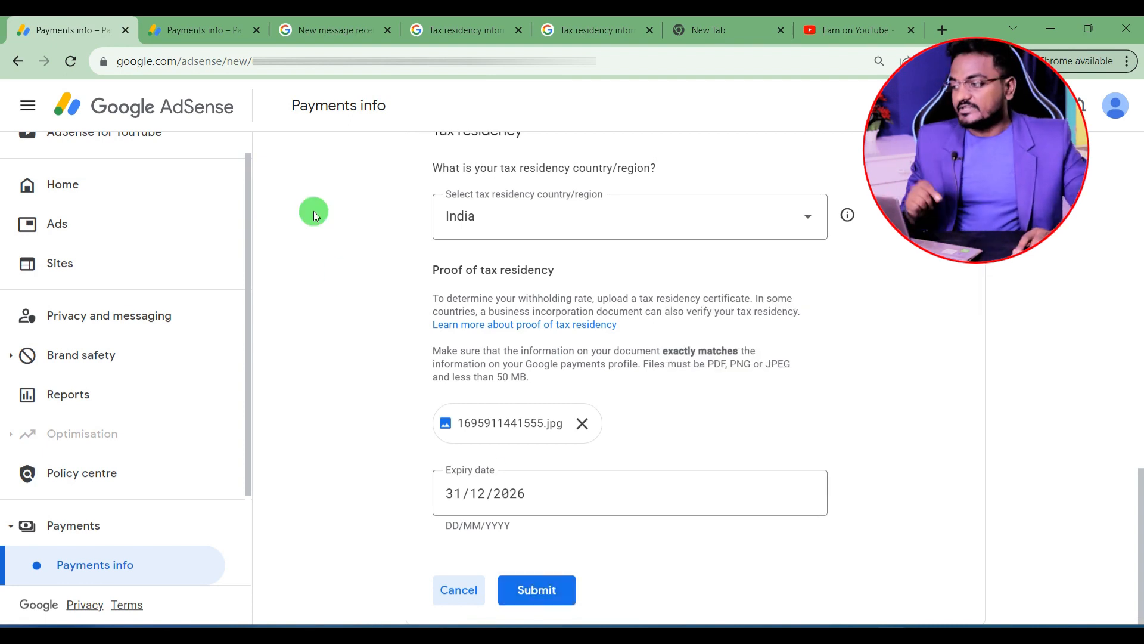
# Step: Recheck the Form W-8 BEN expiry date on the other Payments info page and submit the Singapore tax info form
pyautogui.click(200, 24)
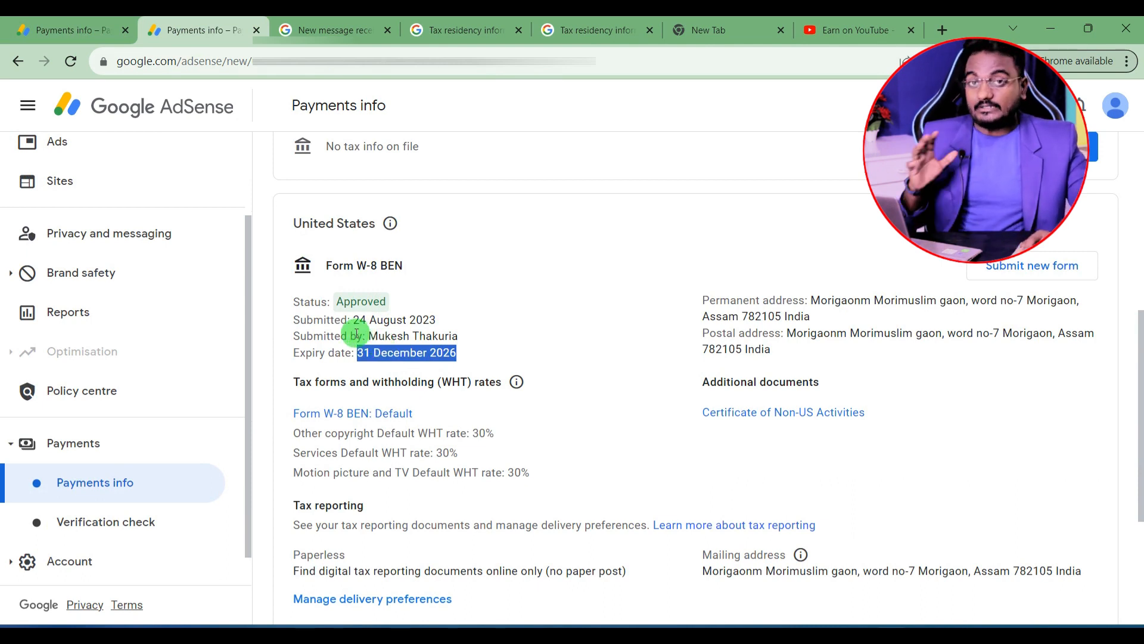
pyautogui.hotkey('ctrl', 'shift', 'Tab')
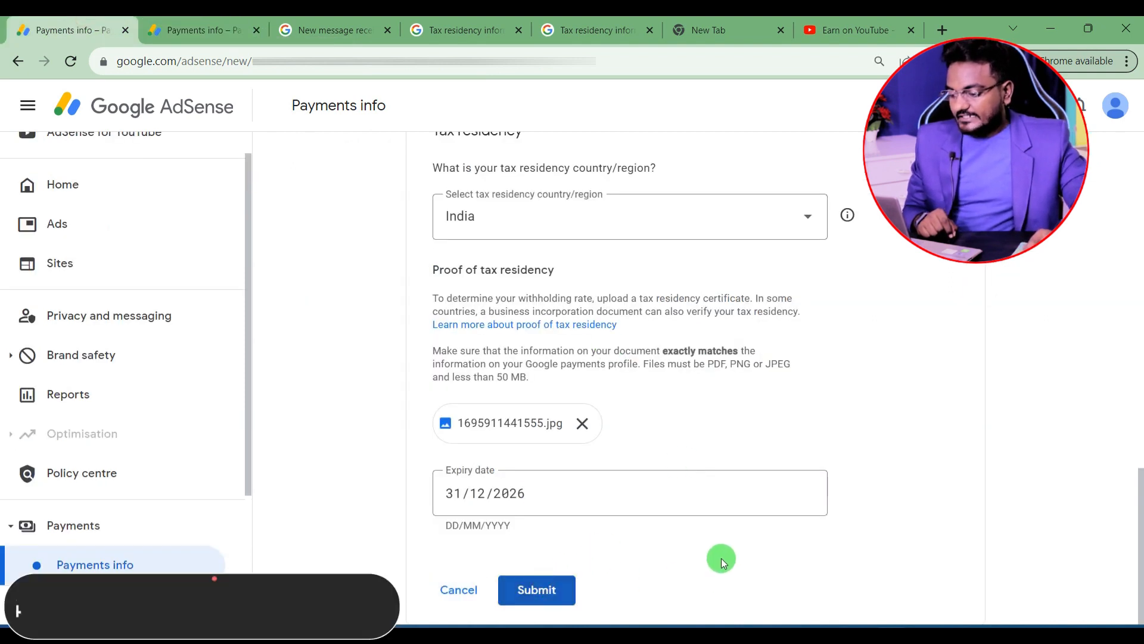
pyautogui.click(532, 588)
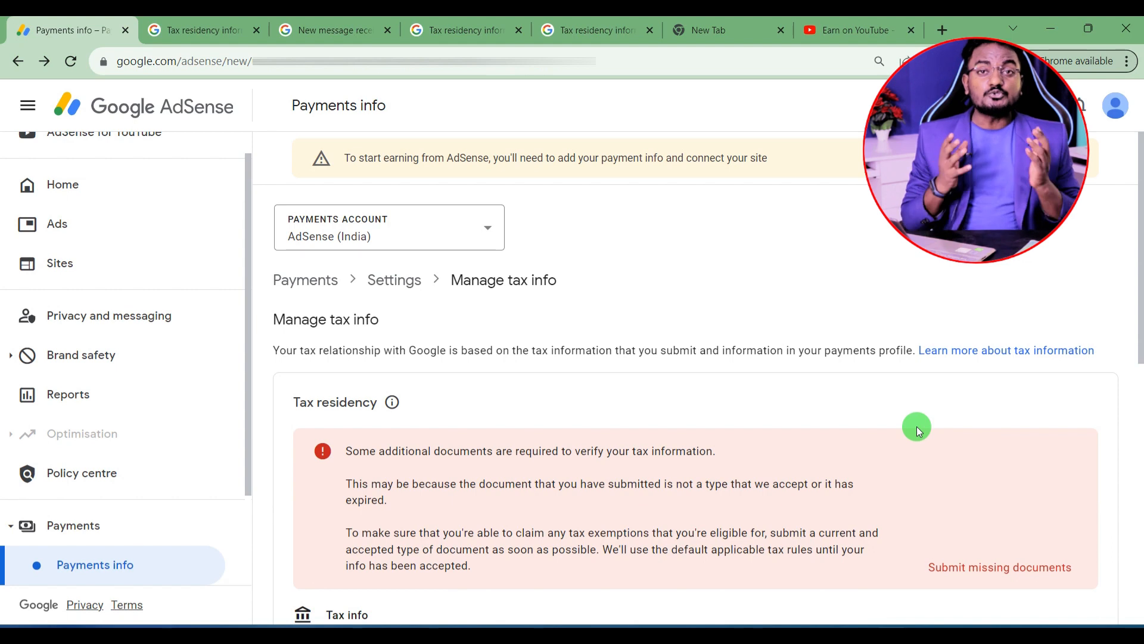
# Step: Read the tax residency notice and details, and open the missing documents request to review its proof of tax residency requirements
pyautogui.scroll(-3, 846, 384)
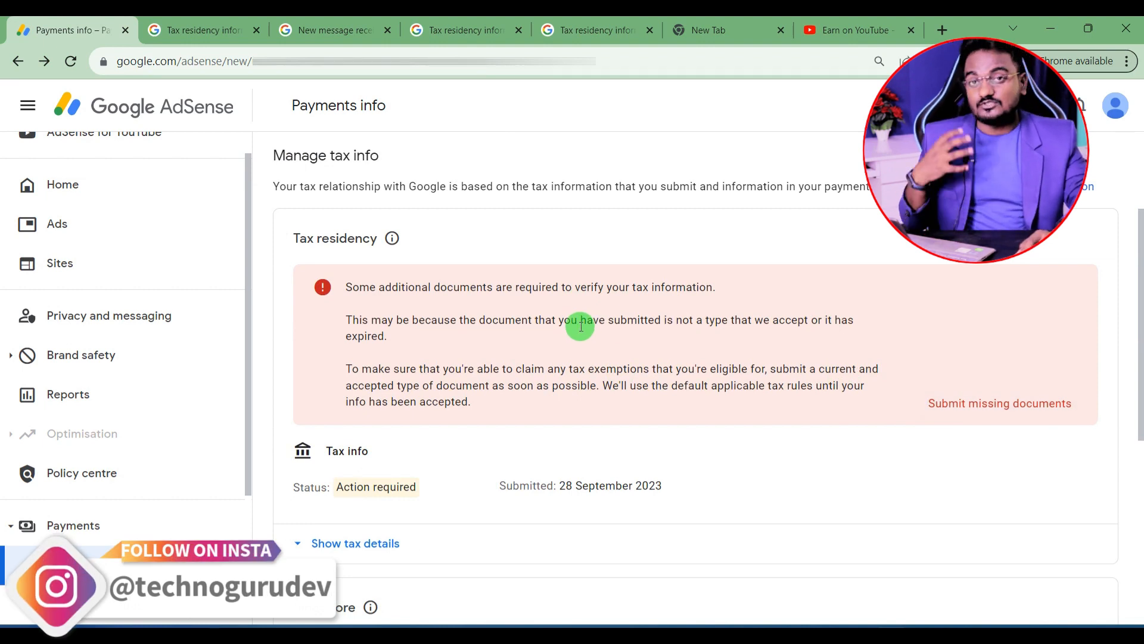
pyautogui.scroll(3, 360, 302)
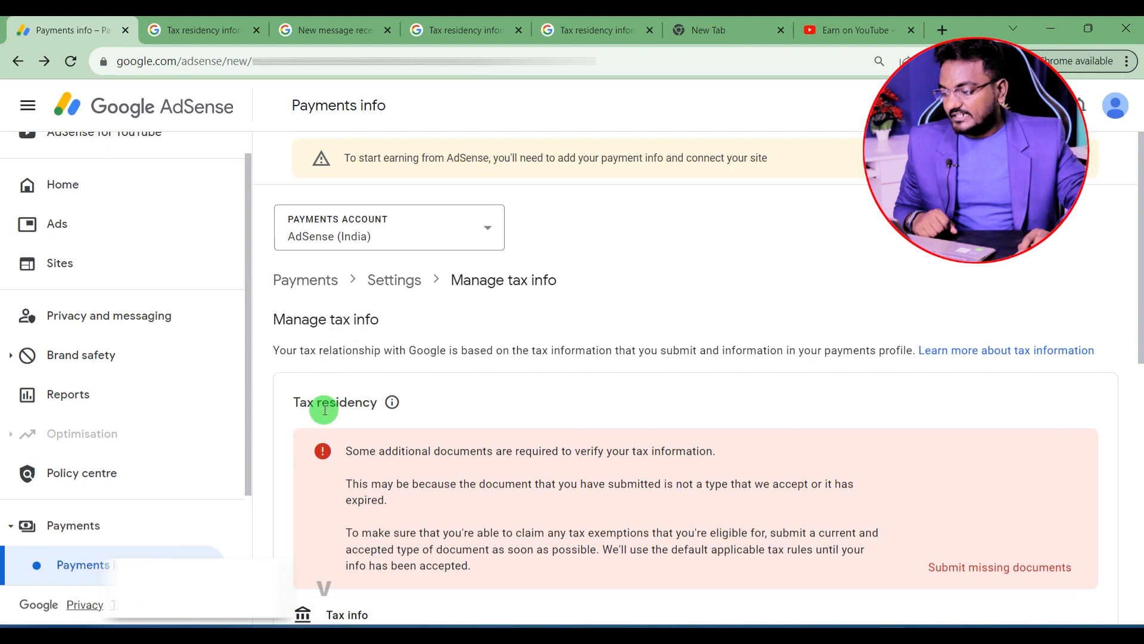
pyautogui.scroll(-3, 516, 434)
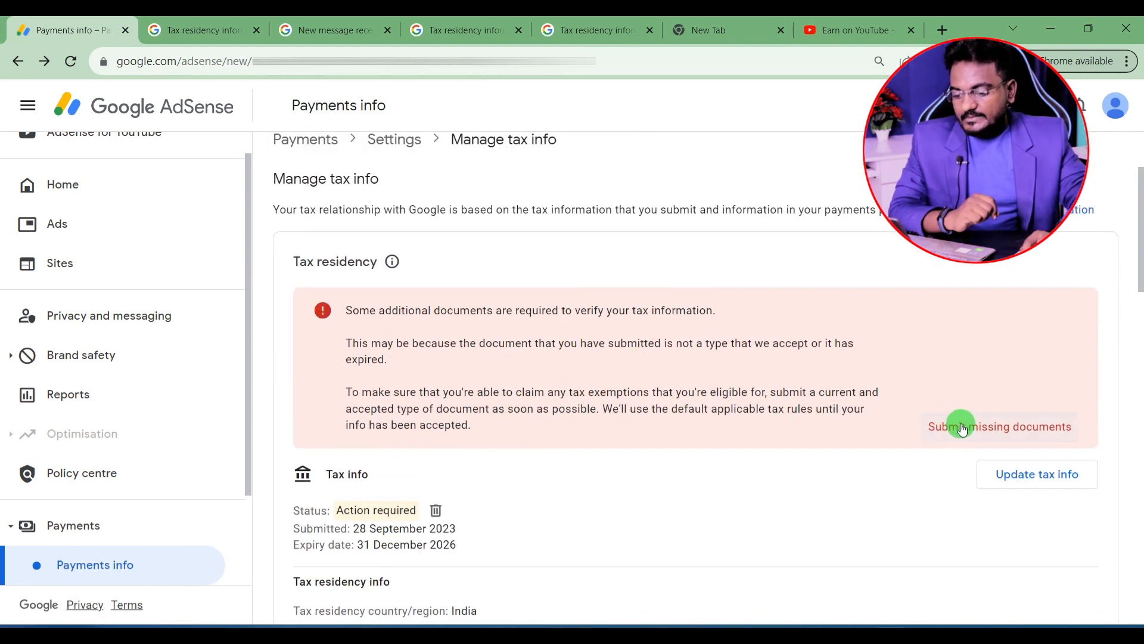
pyautogui.click(962, 428)
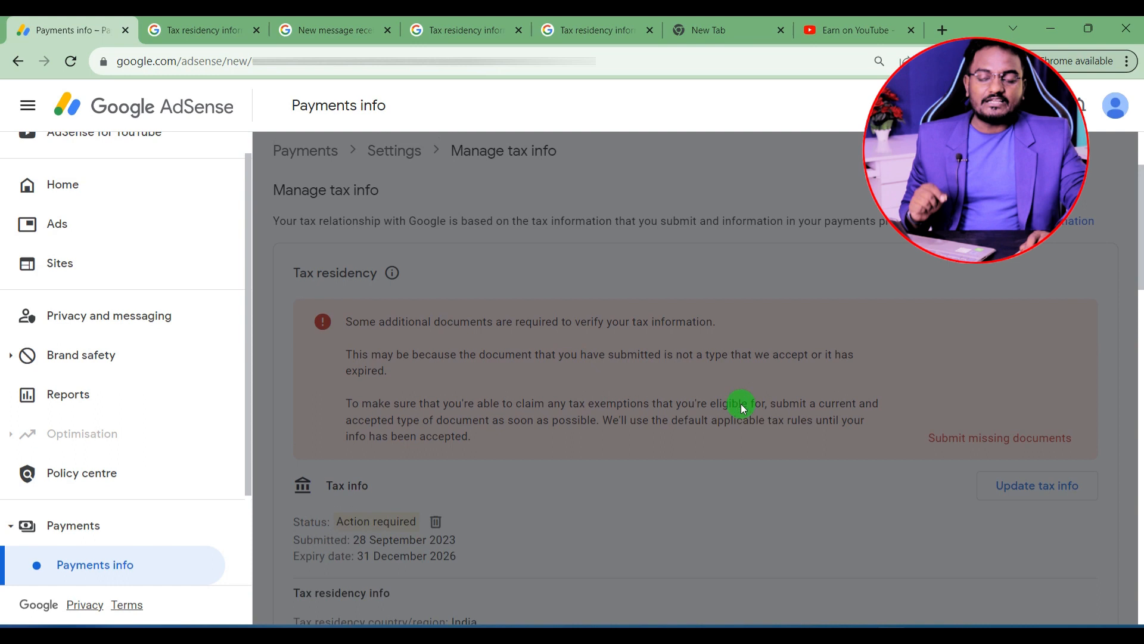
pyautogui.scroll(-3, 706, 423)
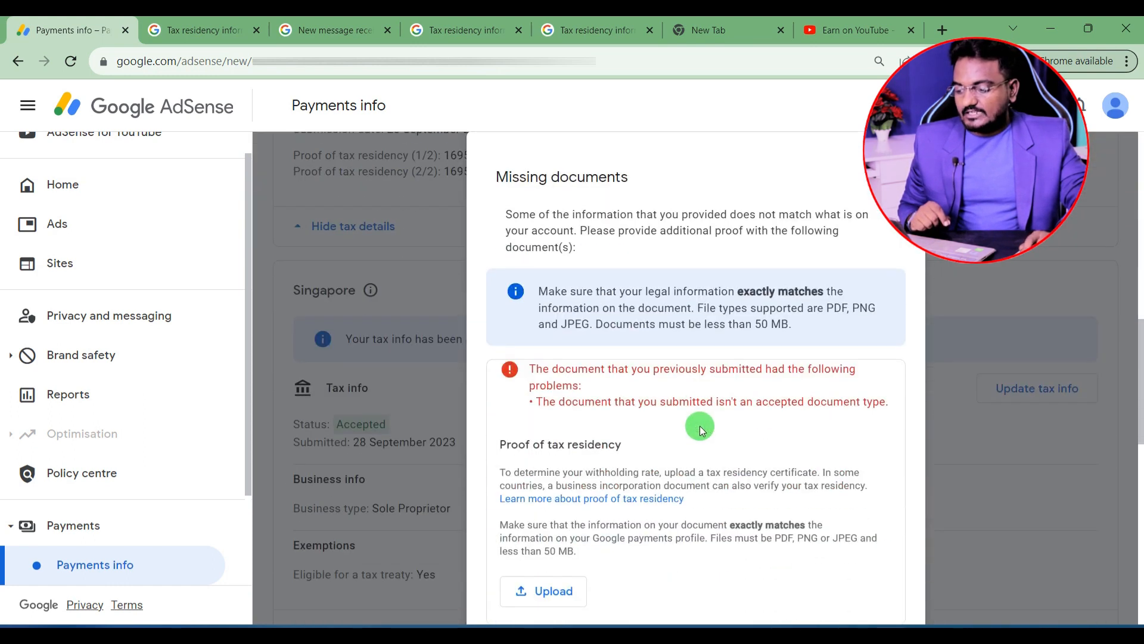
pyautogui.scroll(-1, 701, 430)
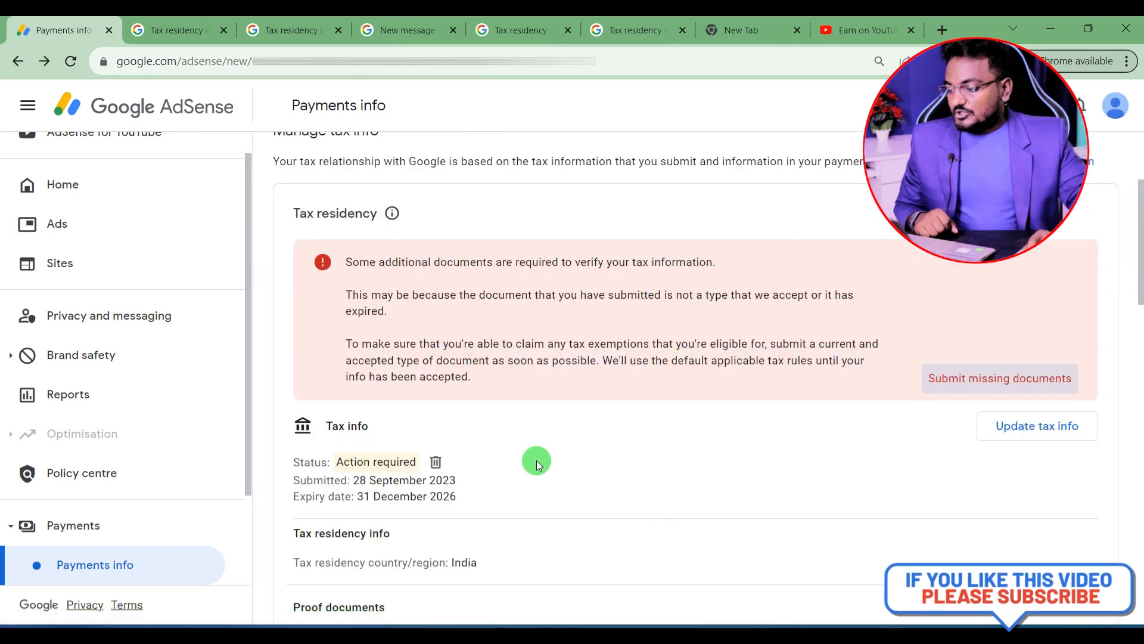
# Step: Delete the submitted tax residency form marked Action required and confirm the deletion
pyautogui.scroll(-1, 537, 460)
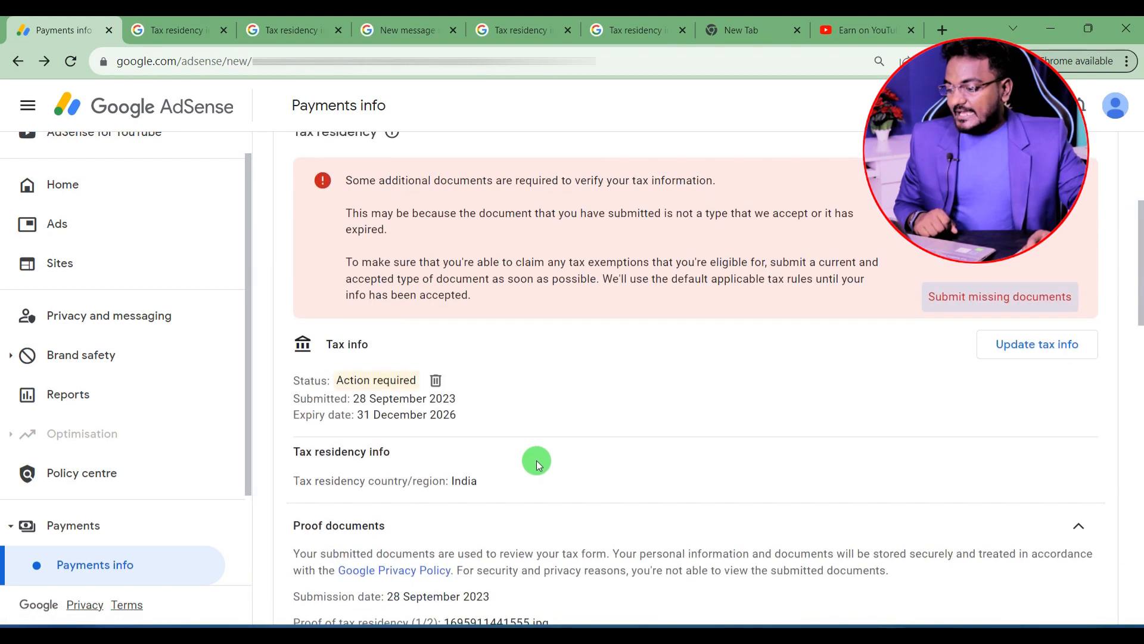
pyautogui.click(436, 379)
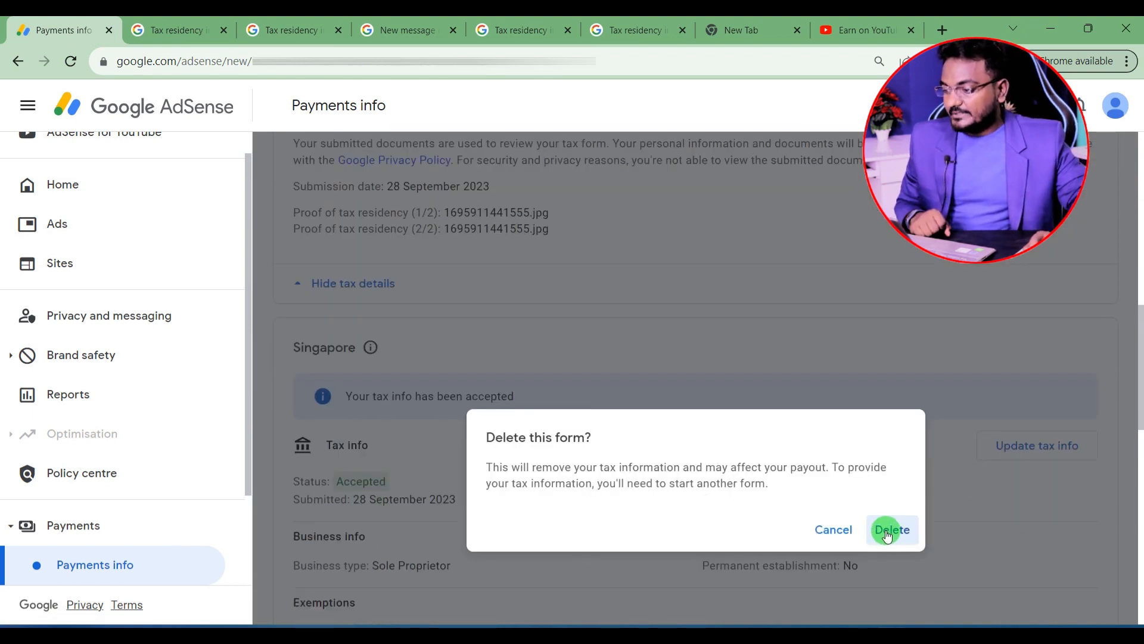
pyautogui.click(889, 530)
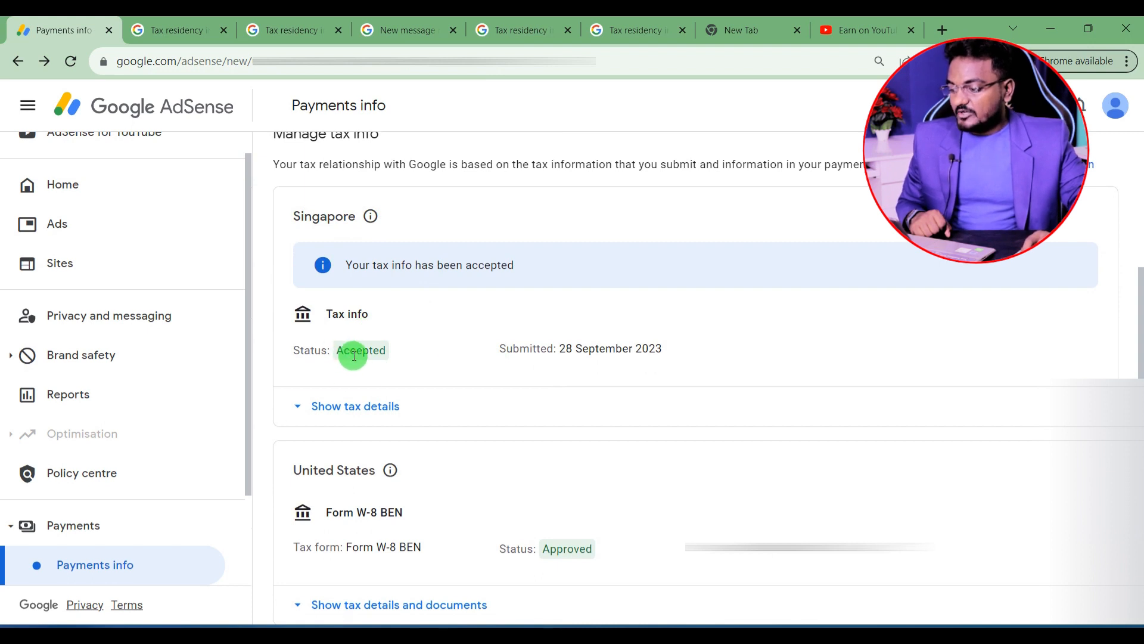
# Step: Expand and review the tax details of the Singapore tax info and the United States Form W-8 BEN
pyautogui.click(375, 411)
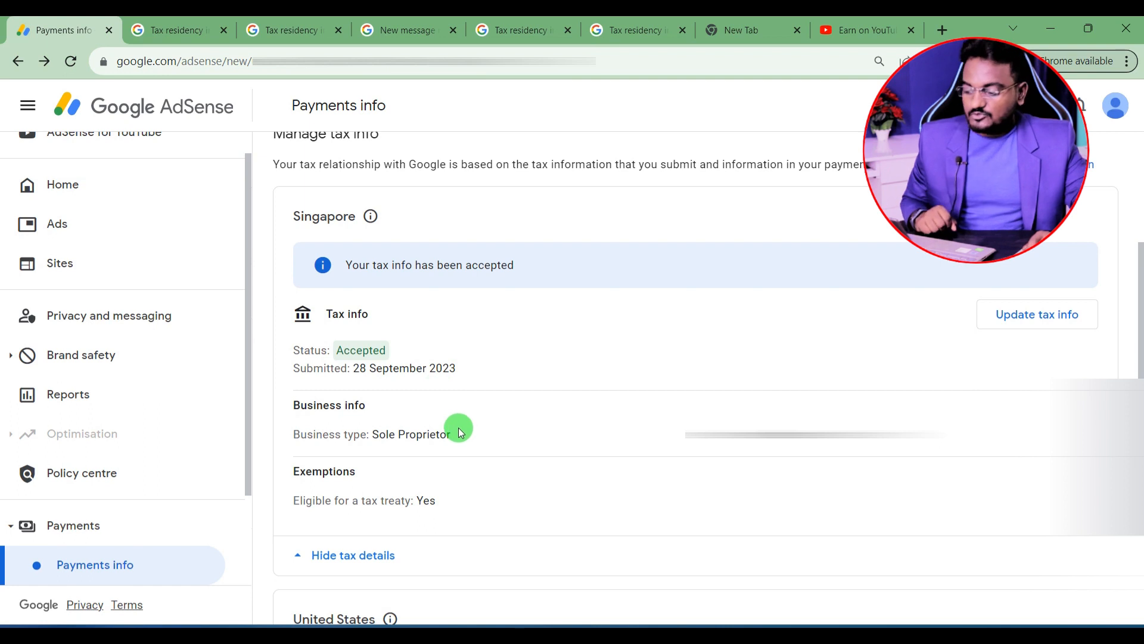
pyautogui.scroll(-3, 461, 432)
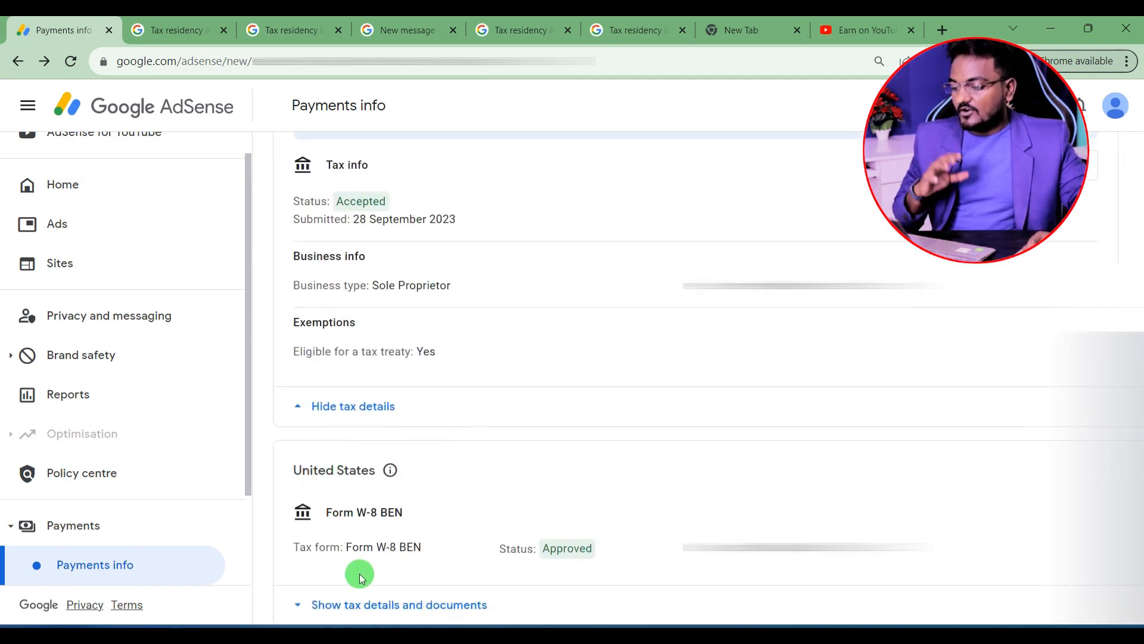
pyautogui.click(363, 604)
pyautogui.scroll(-4, 418, 525)
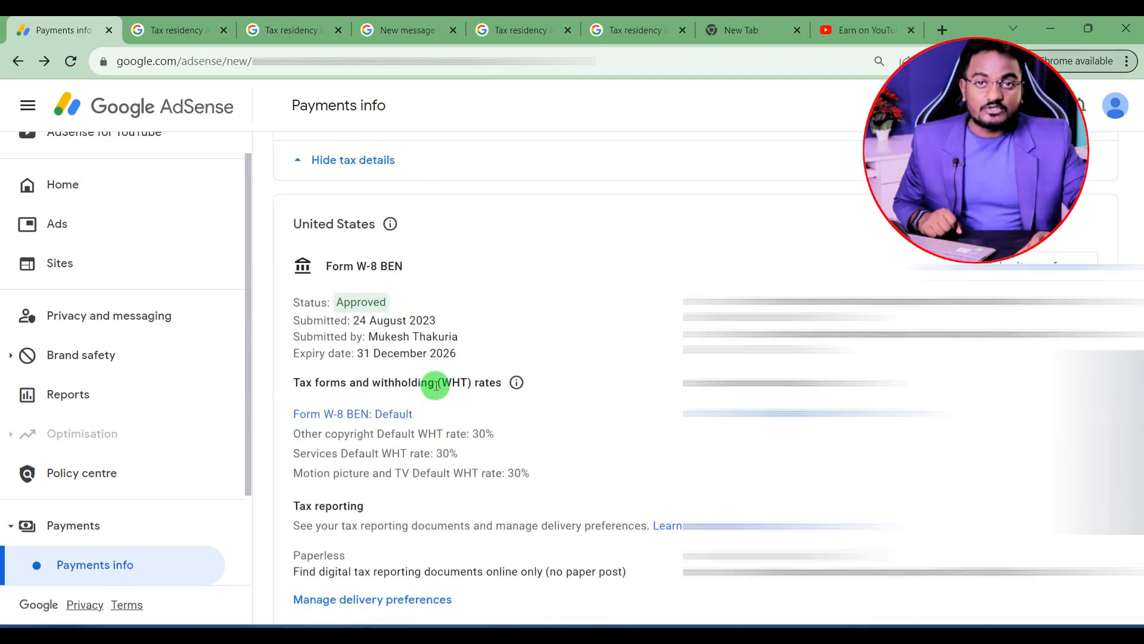
pyautogui.scroll(5, 544, 381)
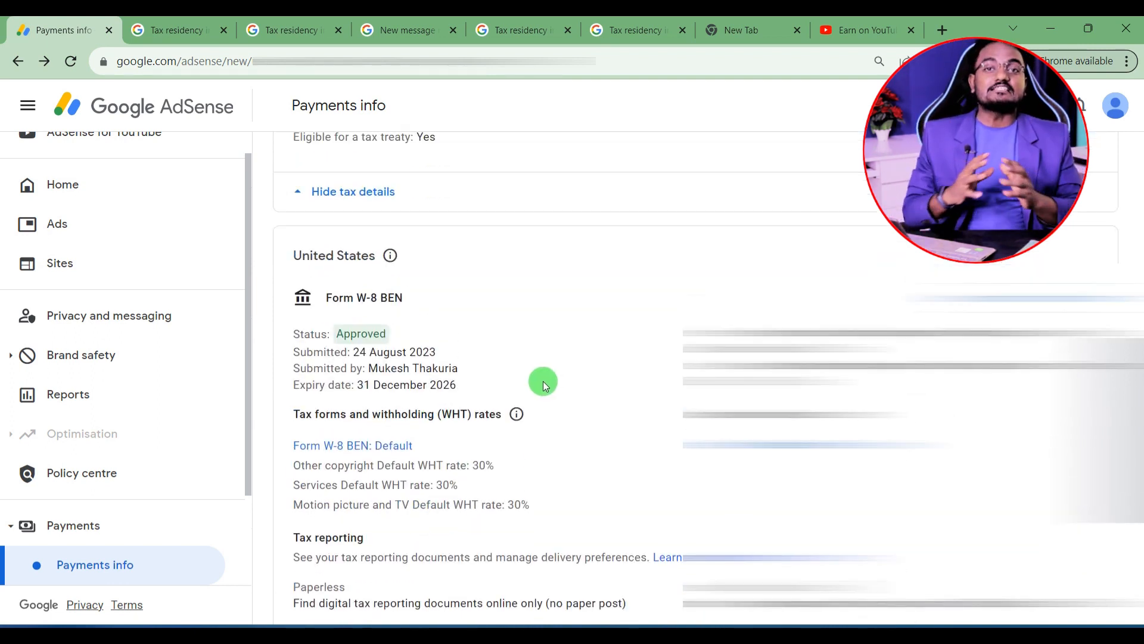